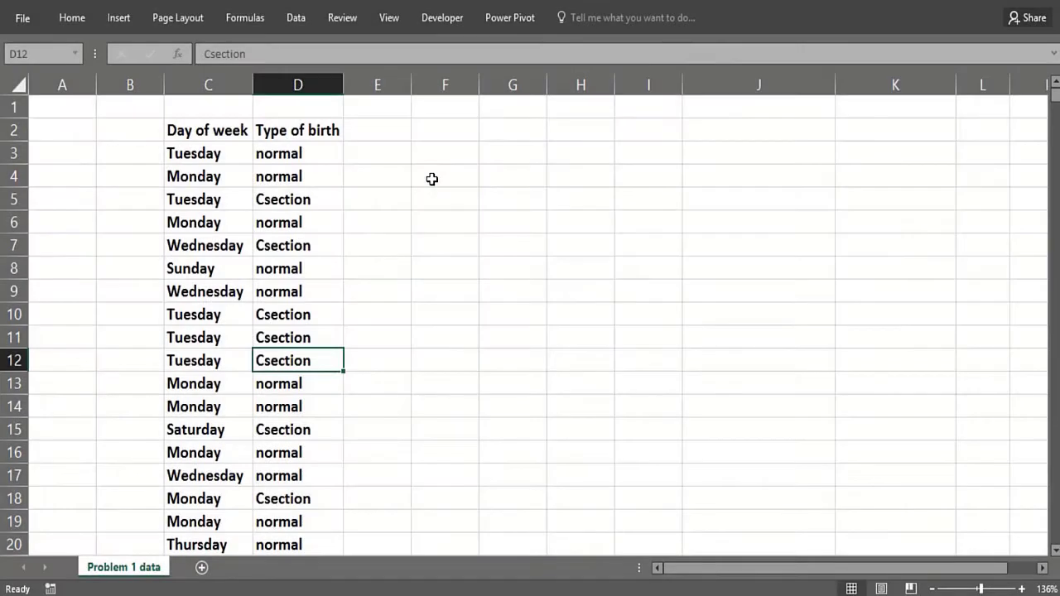
Step: Examine the Day of week and Type of birth records and how far down the data extends
click(431, 178)
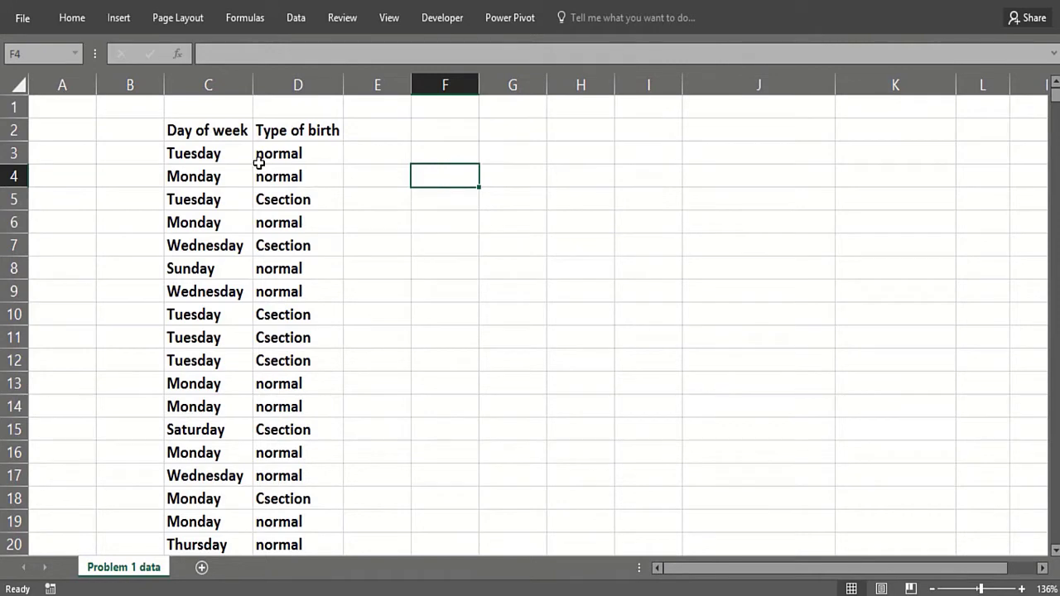
click(229, 157)
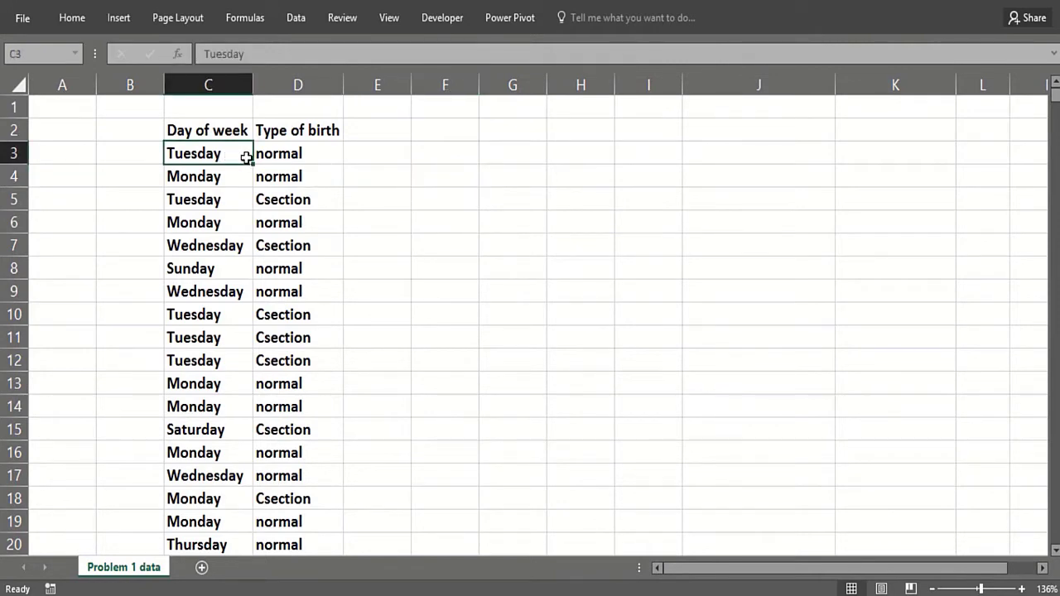
click(257, 158)
click(203, 157)
key(ctrl+shift+Down)
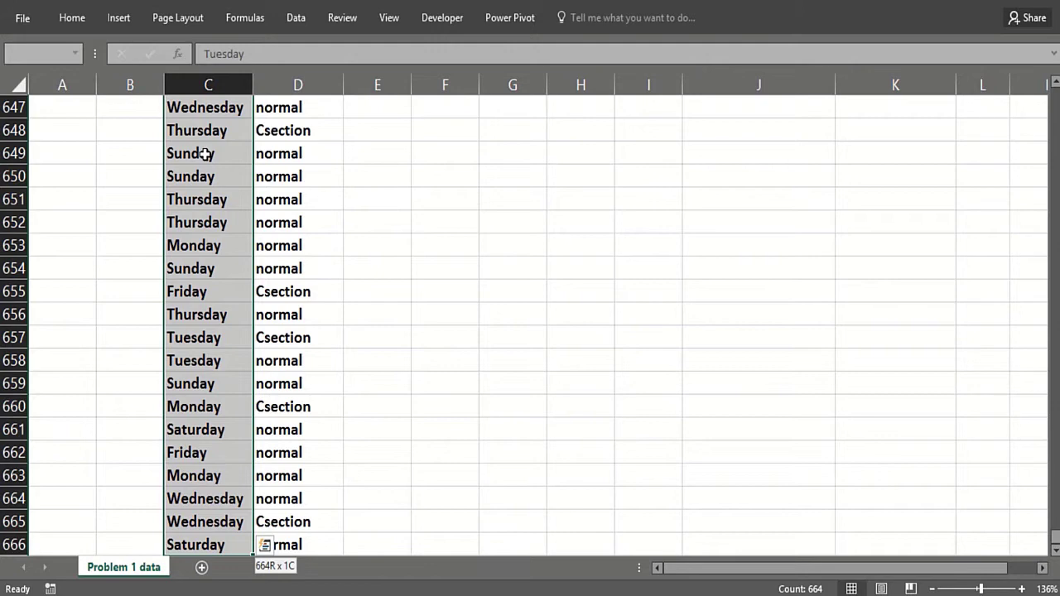
key(ctrl+shift+Up)
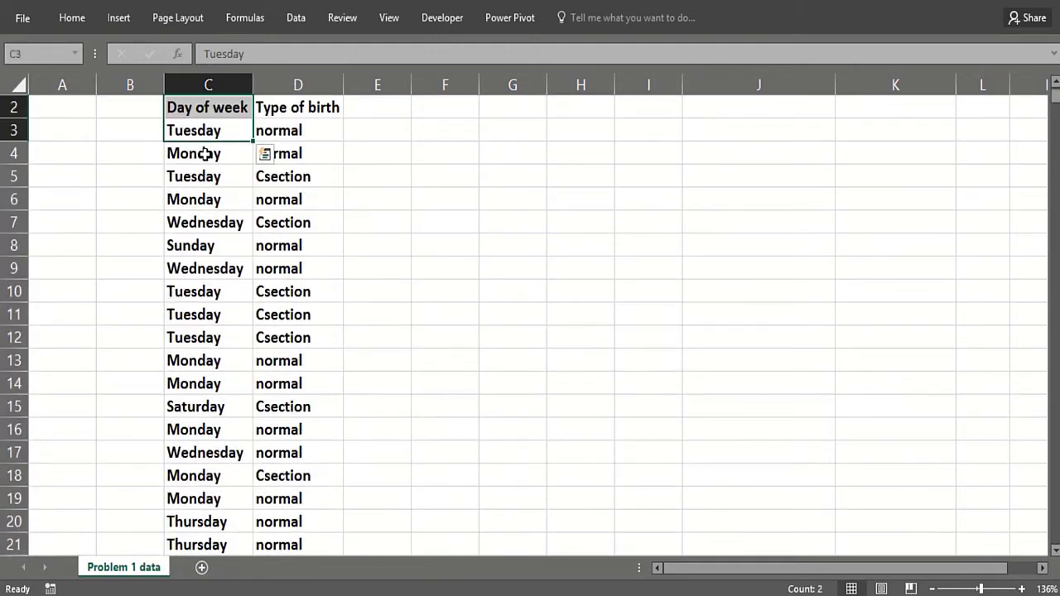
key(Up)
click(213, 154)
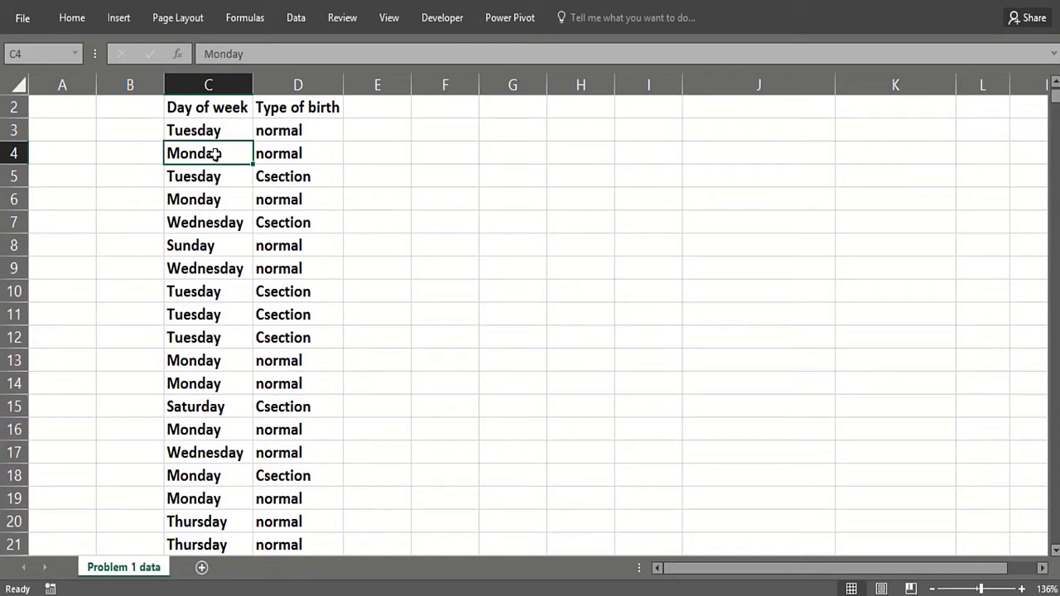
Step: Create a PivotTable from the birth data in C2:D666, placed on the existing worksheet at cell G5
click(210, 174)
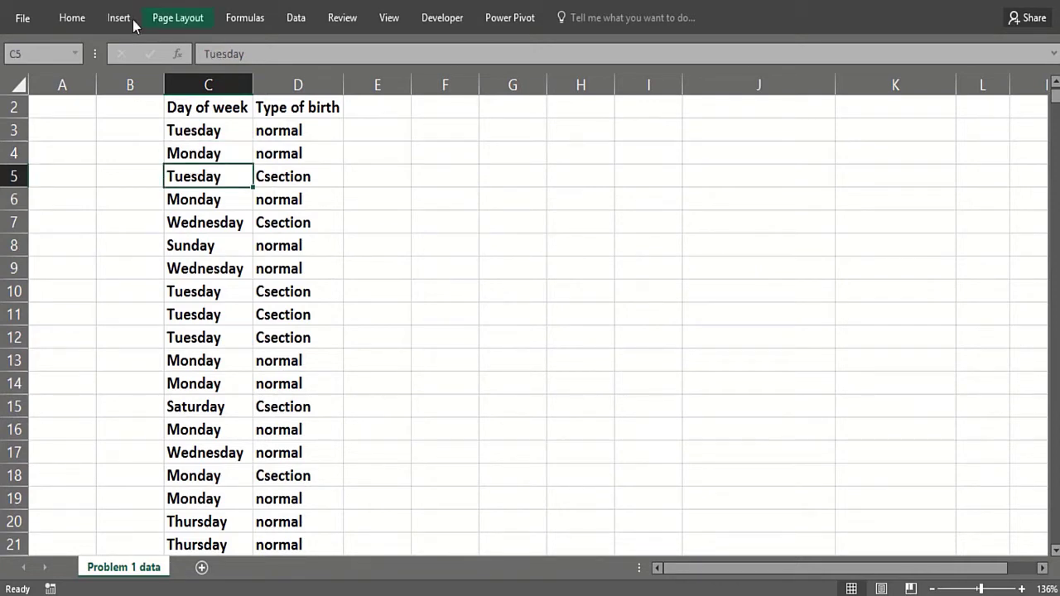
click(118, 18)
click(45, 64)
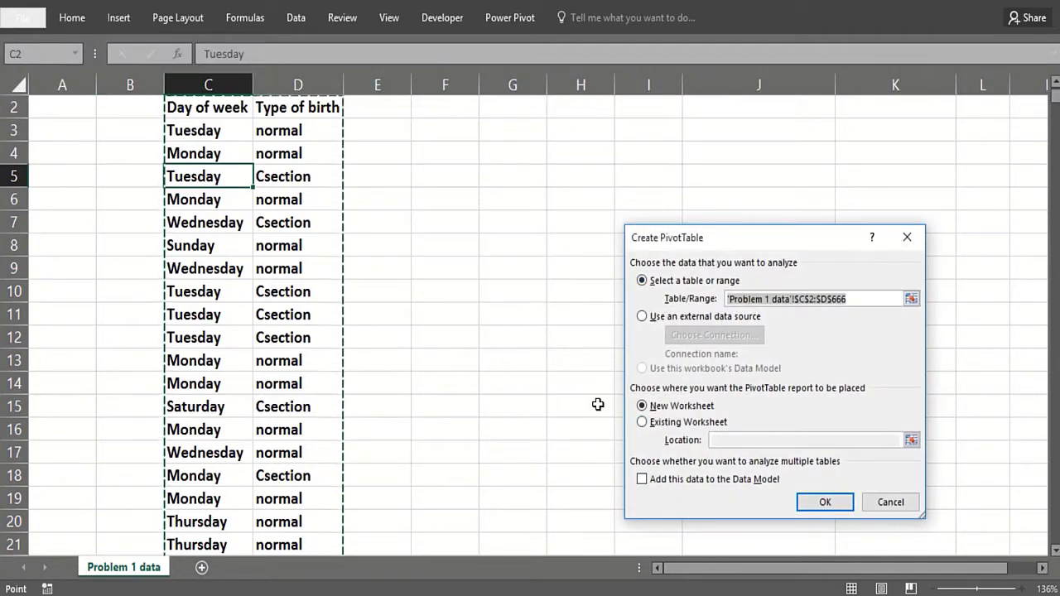
click(643, 422)
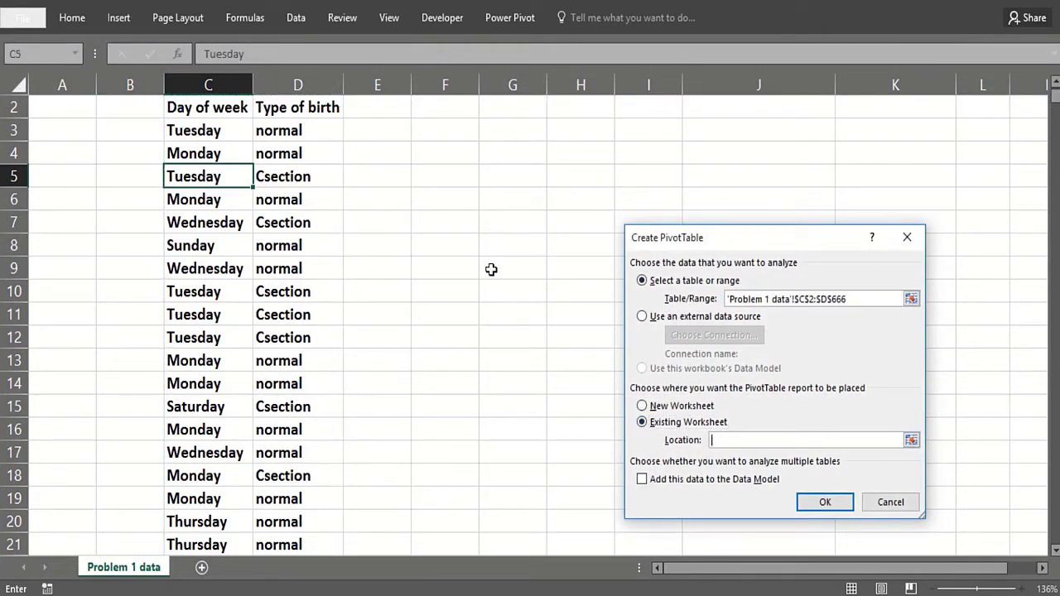
click(490, 176)
click(819, 504)
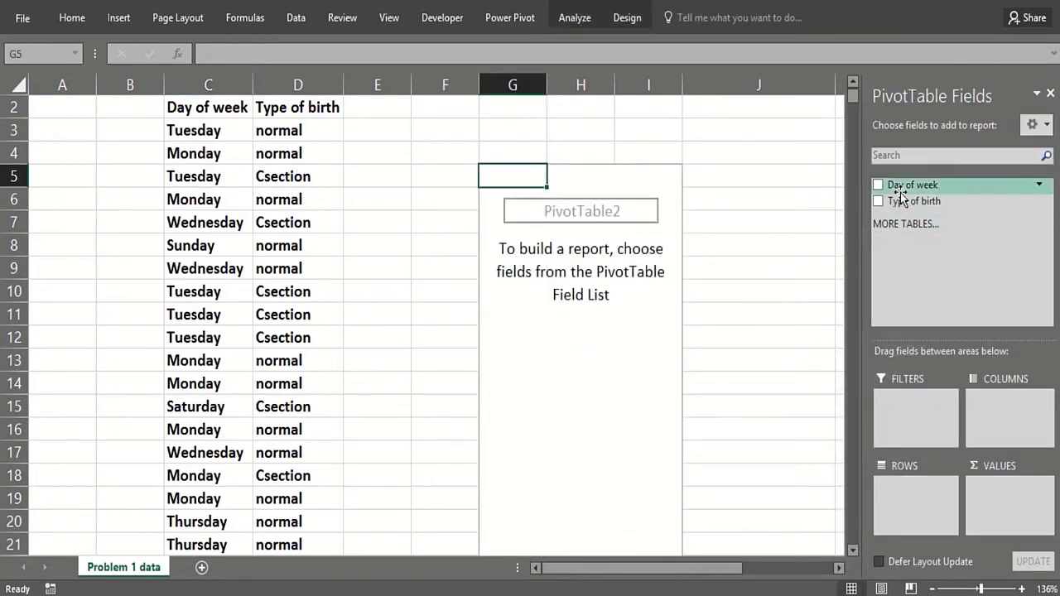
Step: Set Day of week as the PivotTable's rows and the count of Type of birth as its values, and close the field list
drag(896, 185, 921, 500)
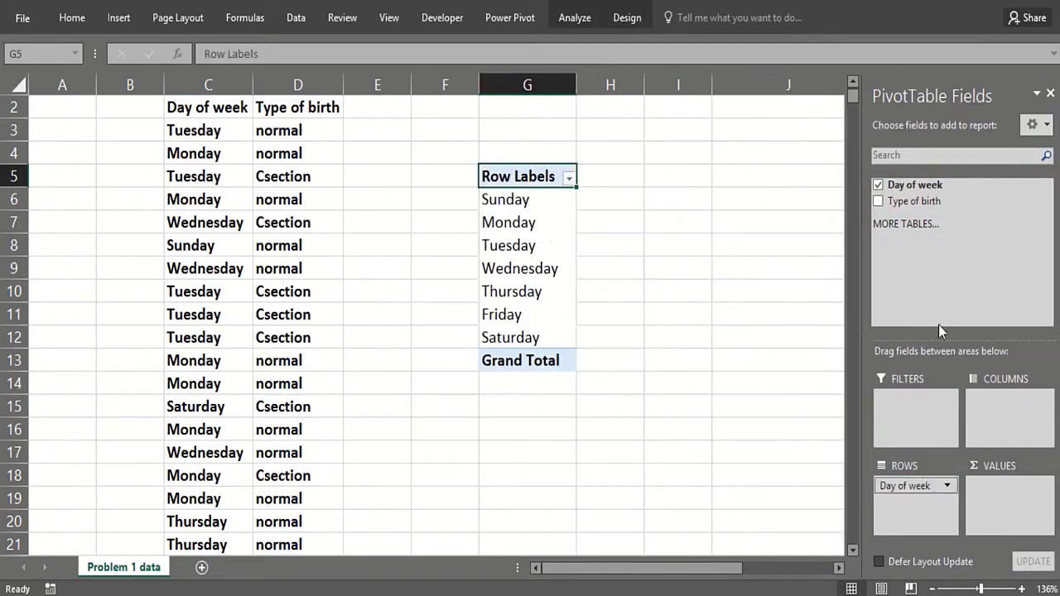
drag(904, 202, 1008, 493)
click(680, 218)
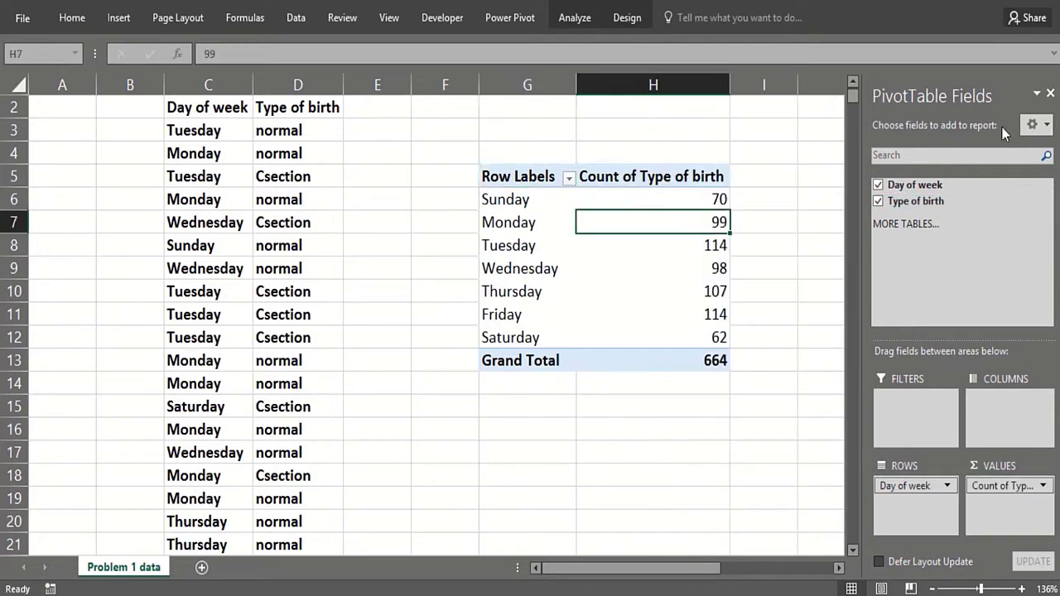
click(1050, 92)
Step: Insert a clustered column PivotChart based on the births-per-day PivotTable
click(636, 295)
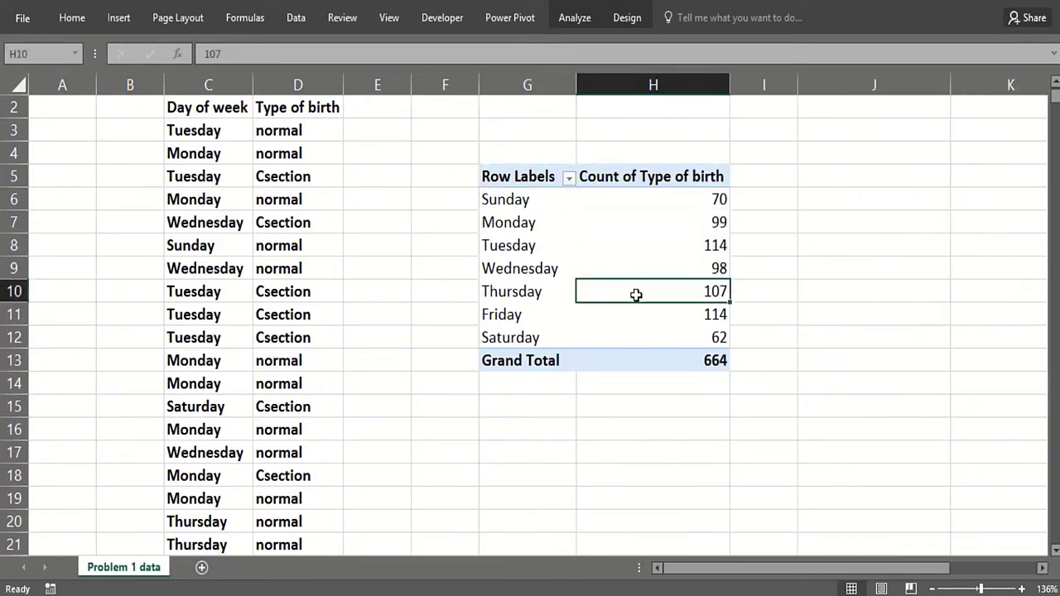
click(571, 18)
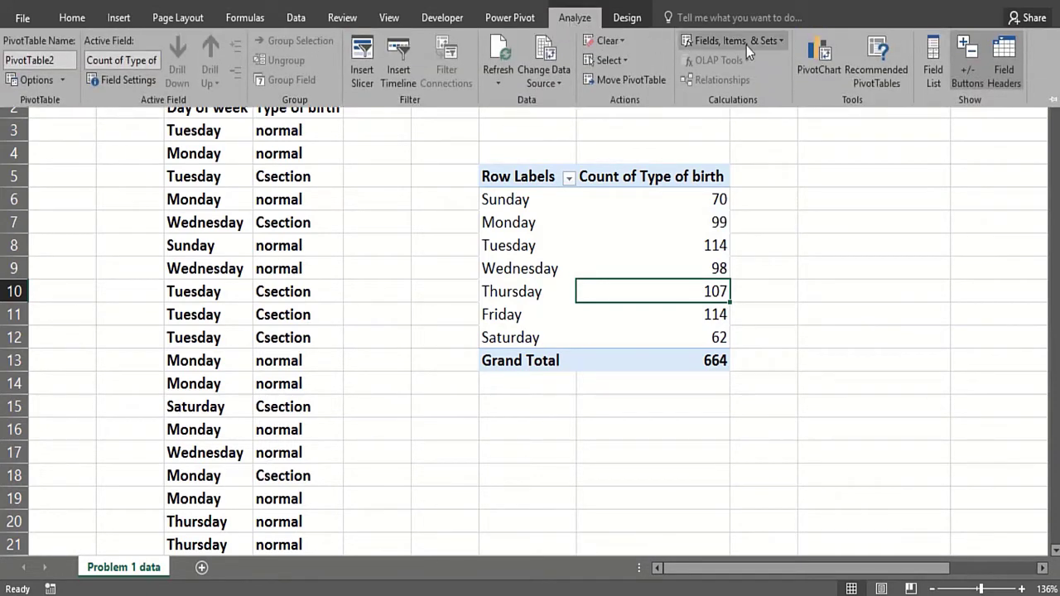
click(791, 119)
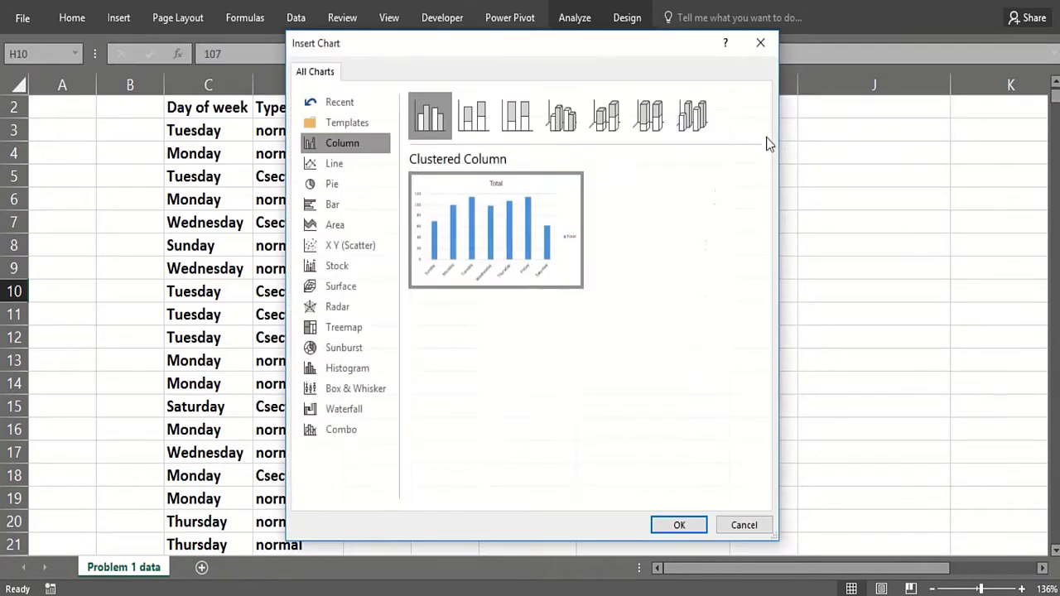
click(678, 524)
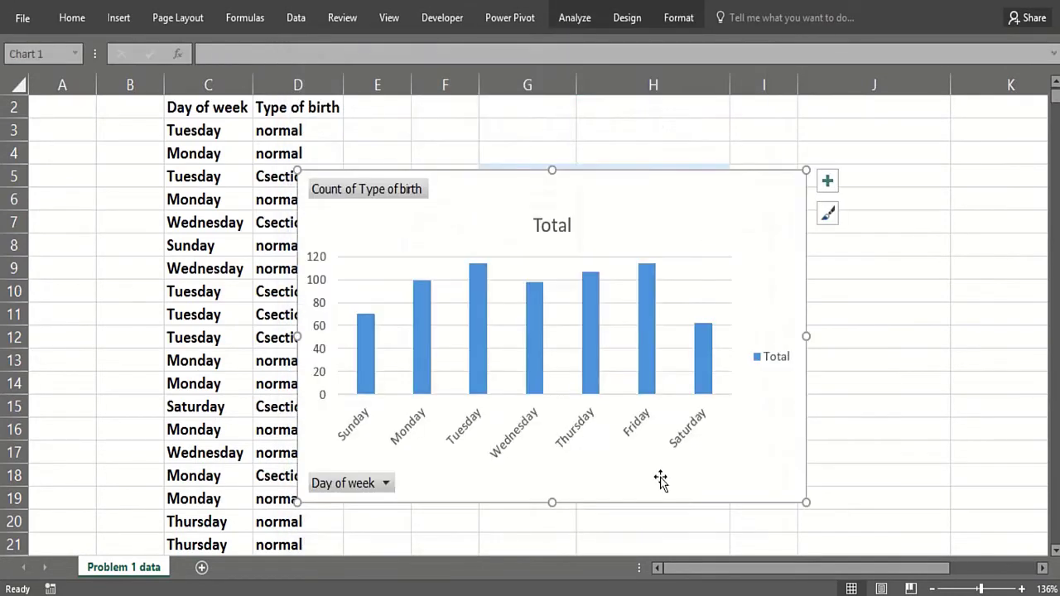
Step: Move the PivotChart beside the PivotTable and shrink it so it no longer covers the count column
drag(489, 201, 873, 189)
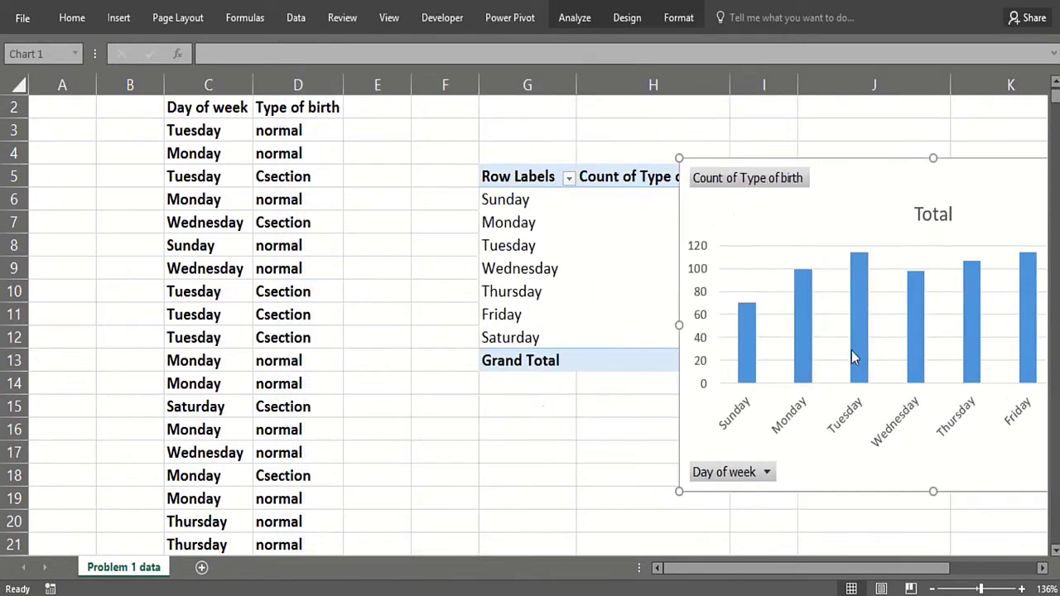
drag(677, 493, 733, 441)
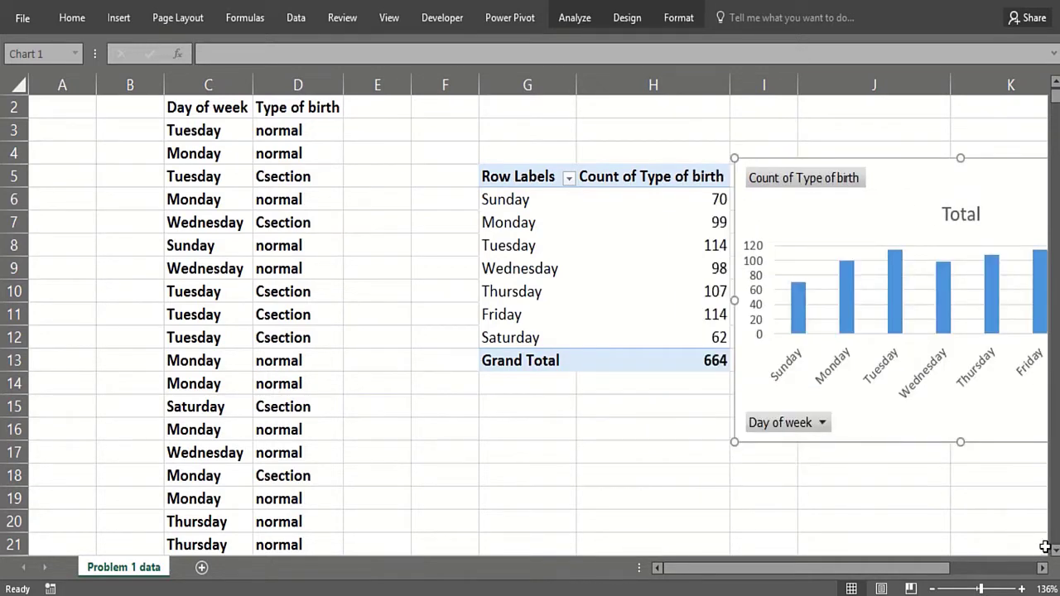
click(1041, 568)
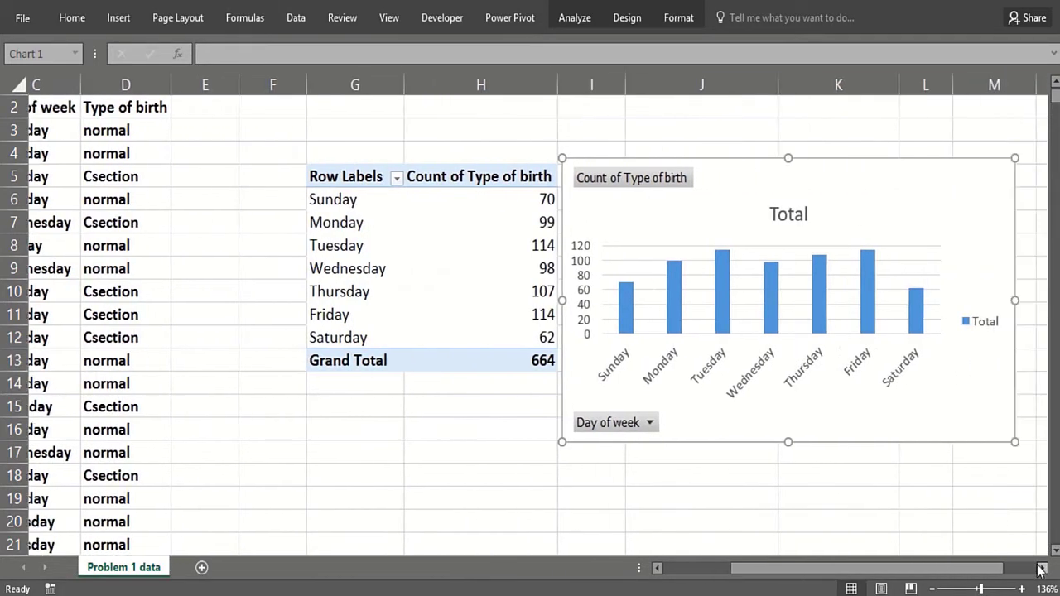
Step: Enter the note "Fewer births on weekends" in cell F17 and shift the PivotChart over to start near column J
click(273, 437)
click(228, 450)
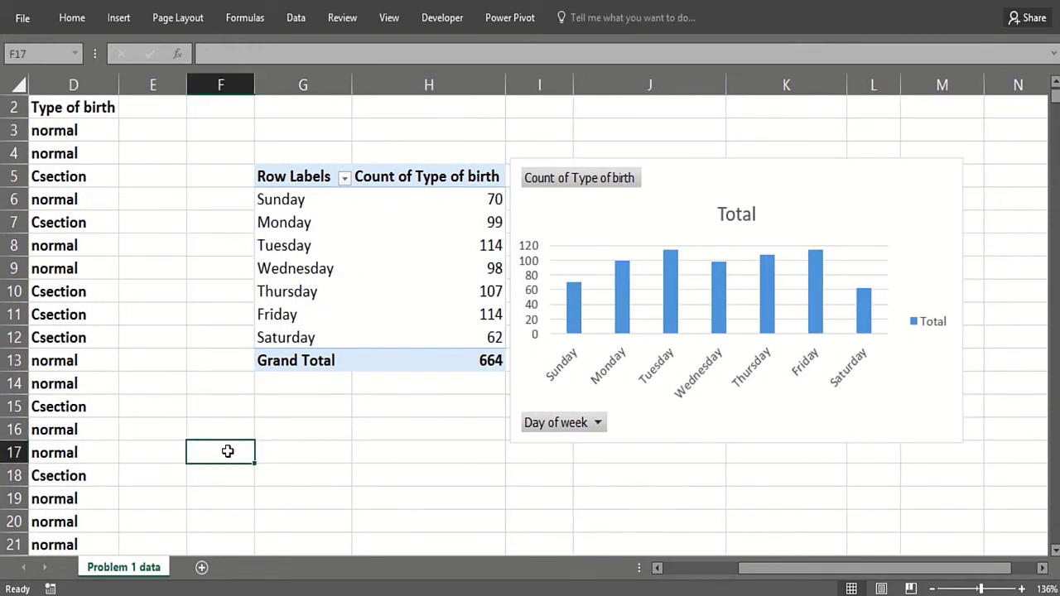
text(Fewer)
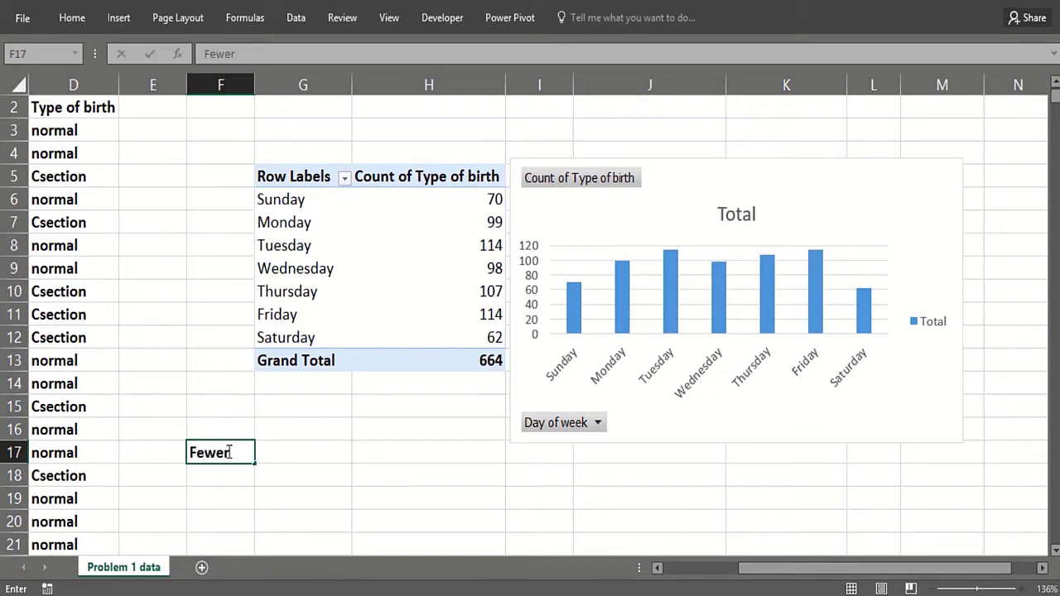
text( births o)
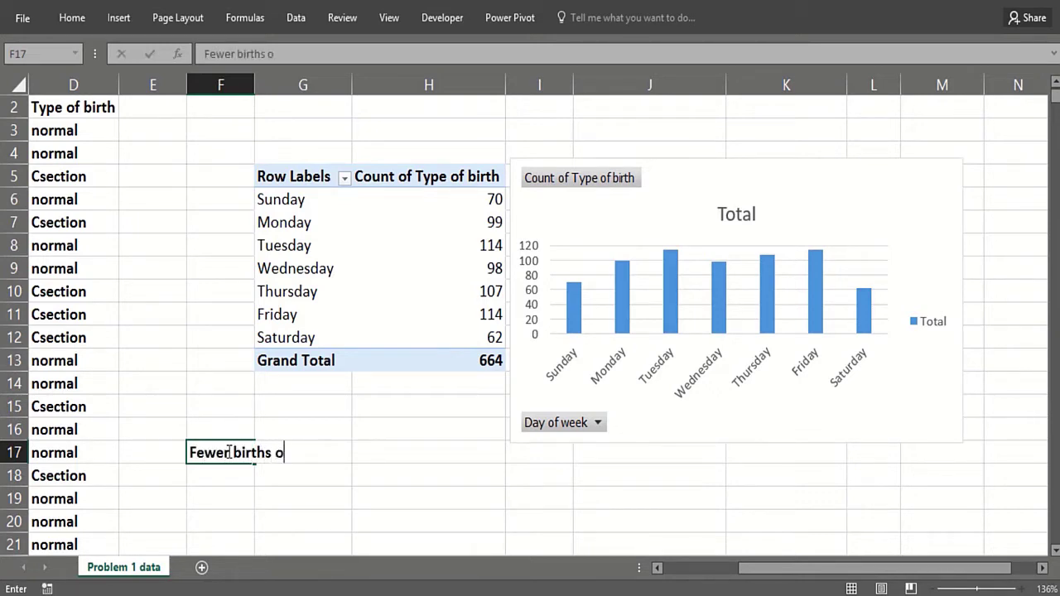
text(n weekends)
key(Return)
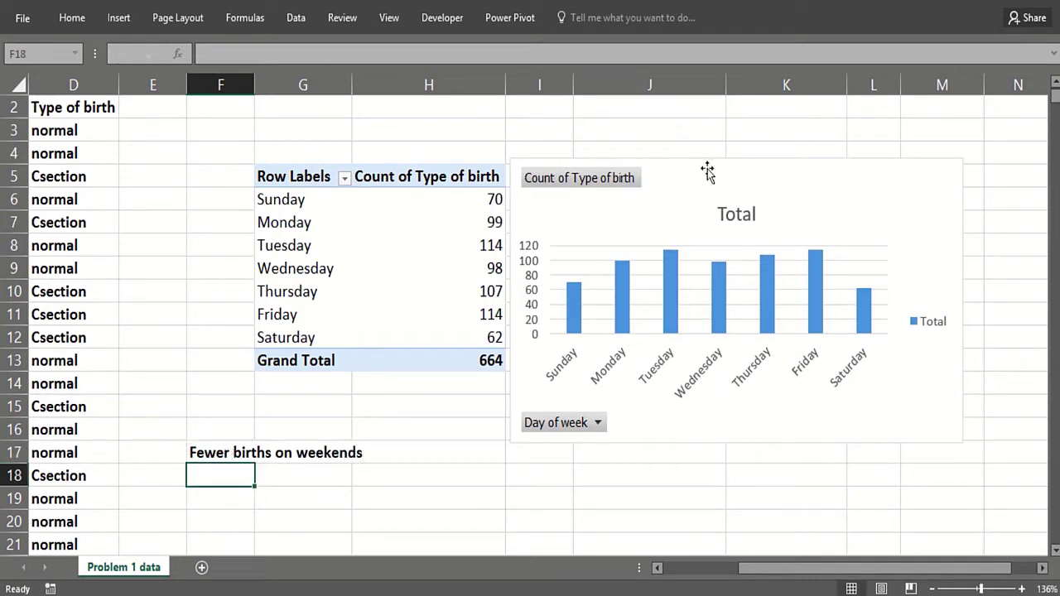
drag(706, 172, 781, 170)
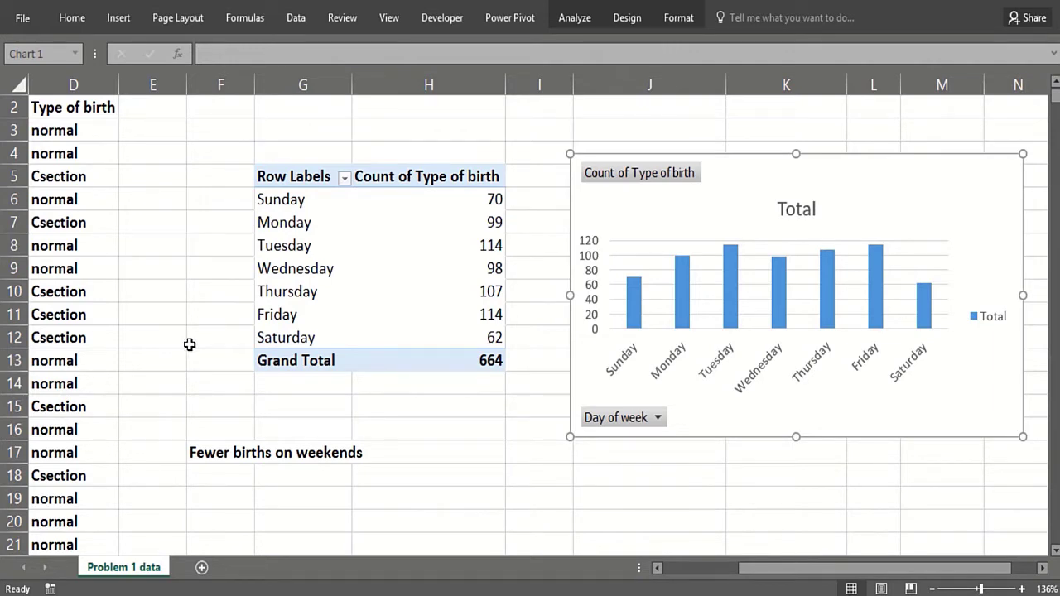
Step: Create a second PivotTable from the birth data in C2:D666, placed on the existing worksheet at cell G20
click(79, 314)
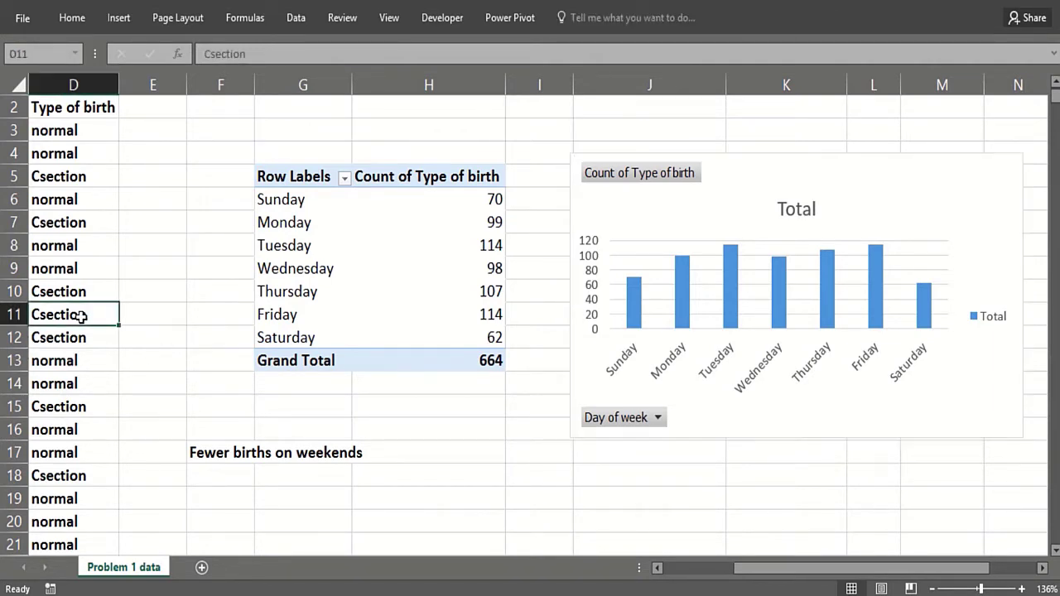
key(Left)
click(164, 270)
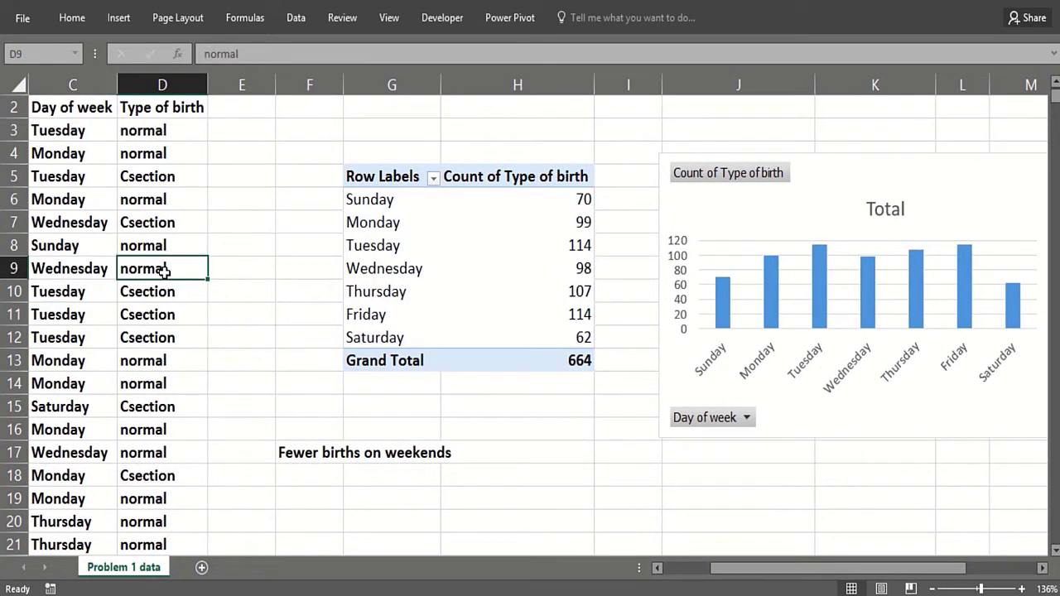
click(149, 321)
click(141, 246)
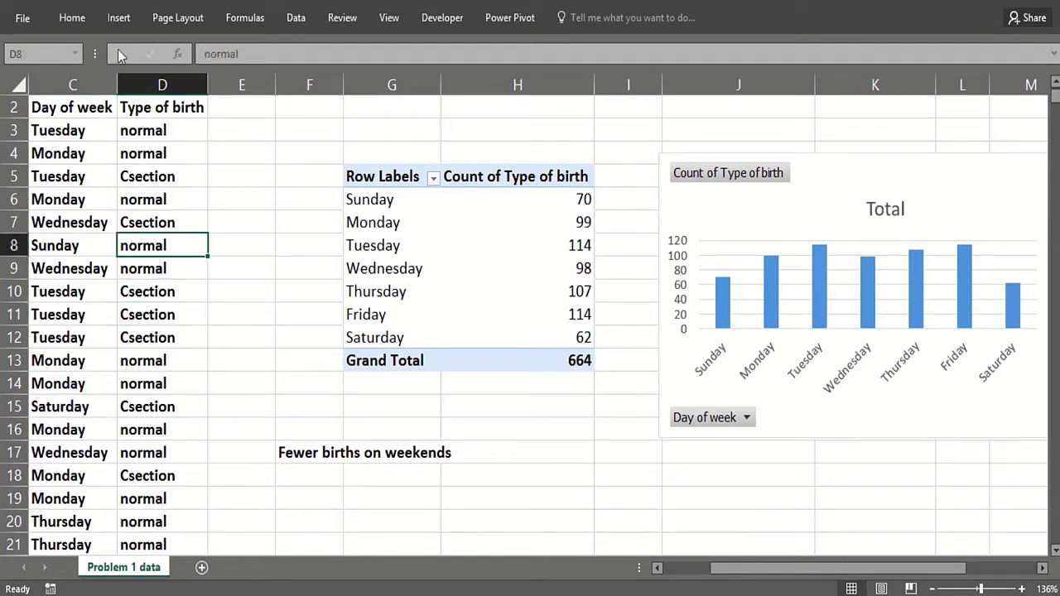
click(119, 19)
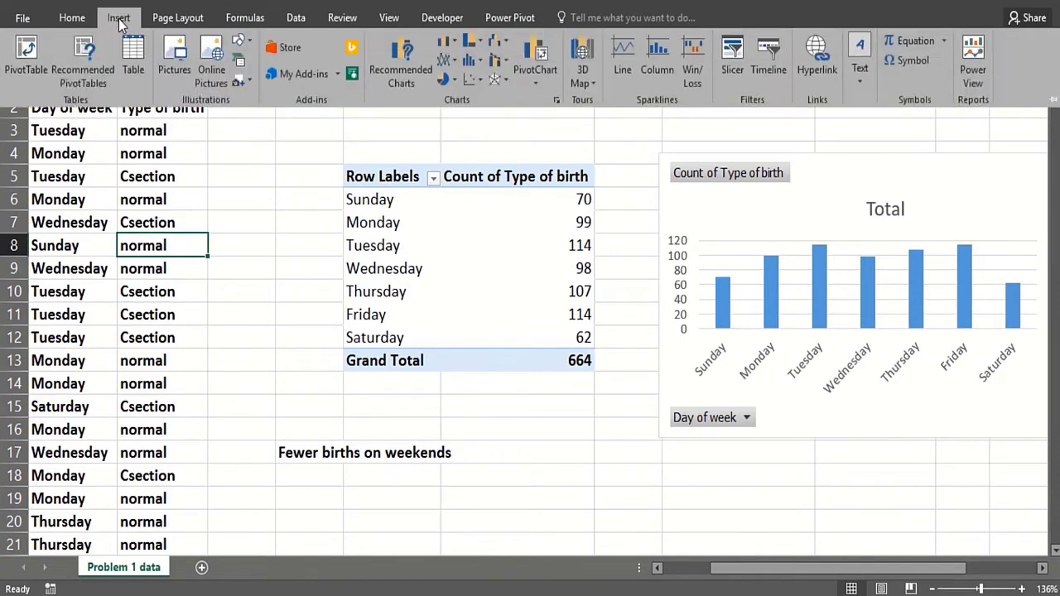
click(37, 66)
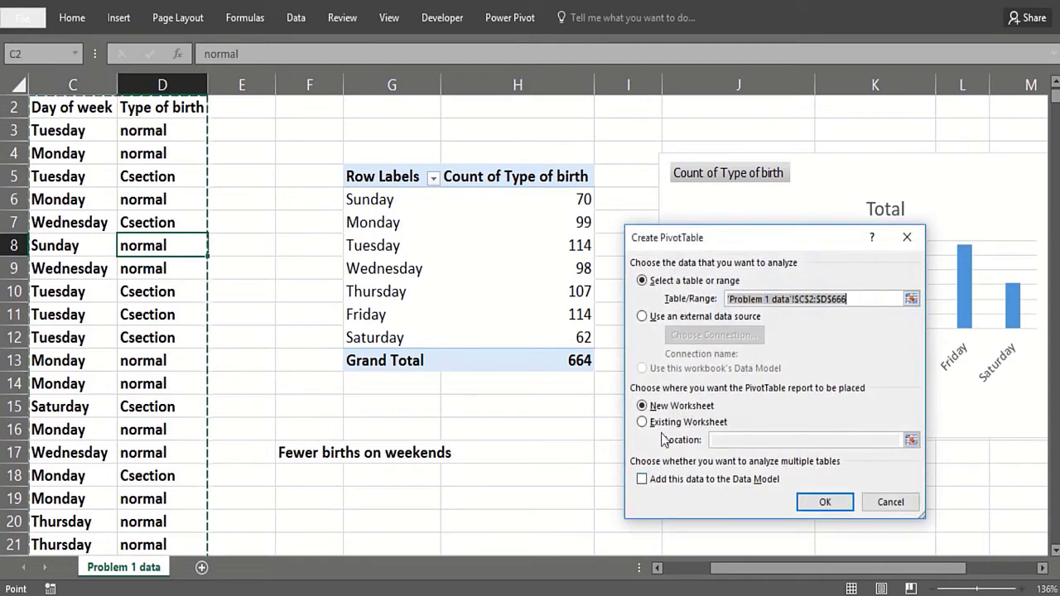
click(648, 426)
click(736, 441)
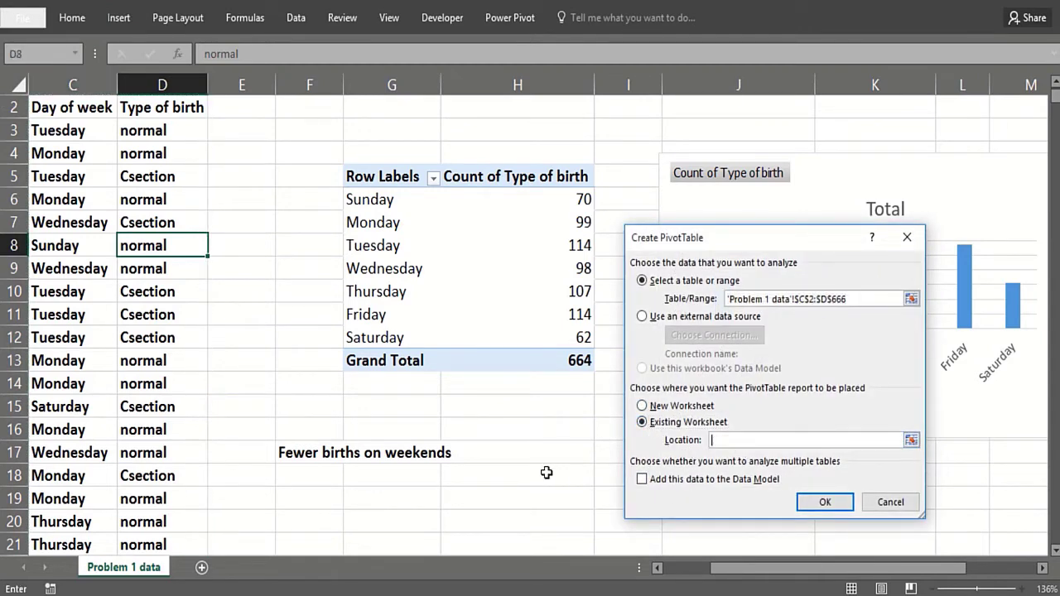
click(414, 522)
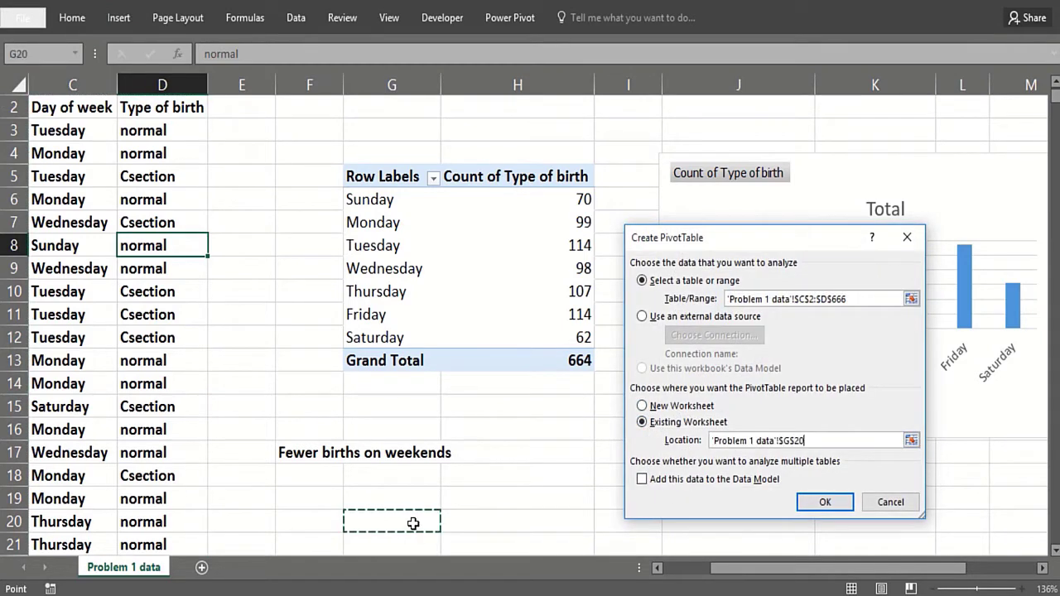
click(818, 502)
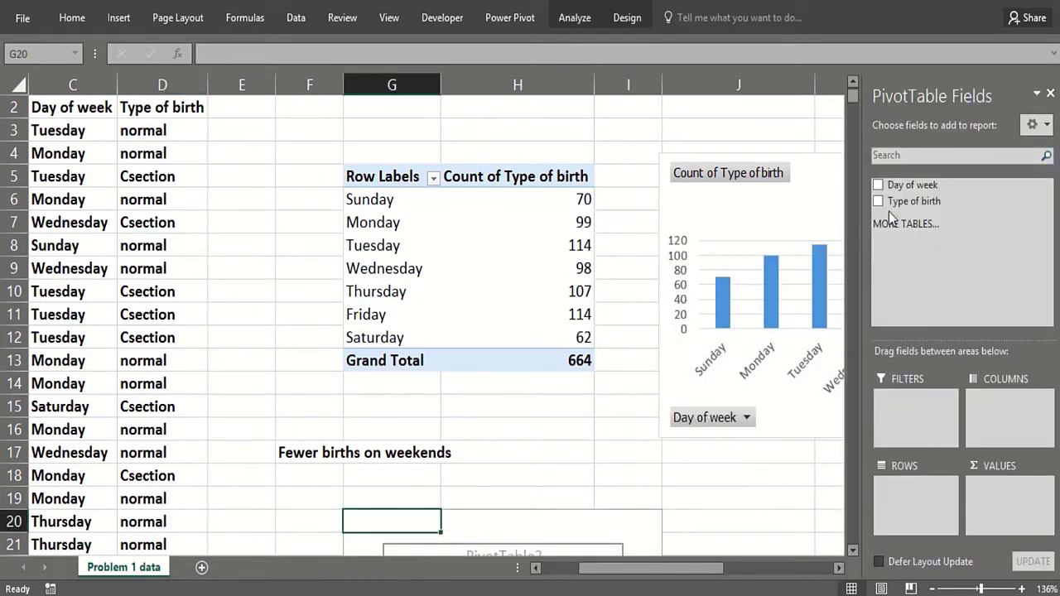
Step: Lay out the second PivotTable with Day of week as rows, Type of birth as columns and the count of Type of birth as values
drag(900, 184, 915, 484)
drag(908, 210, 998, 401)
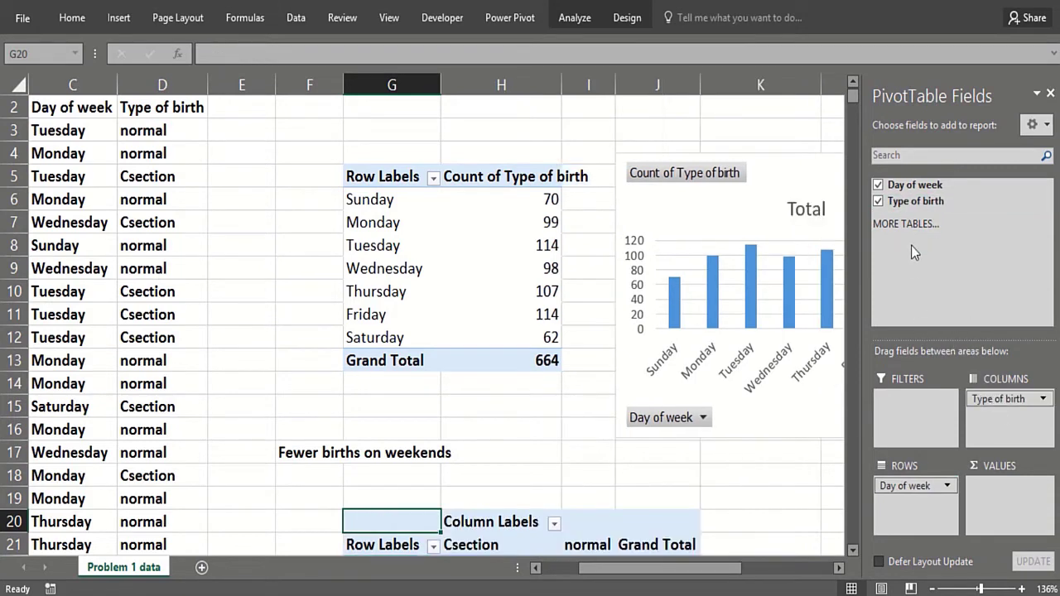
drag(910, 202, 991, 495)
click(750, 479)
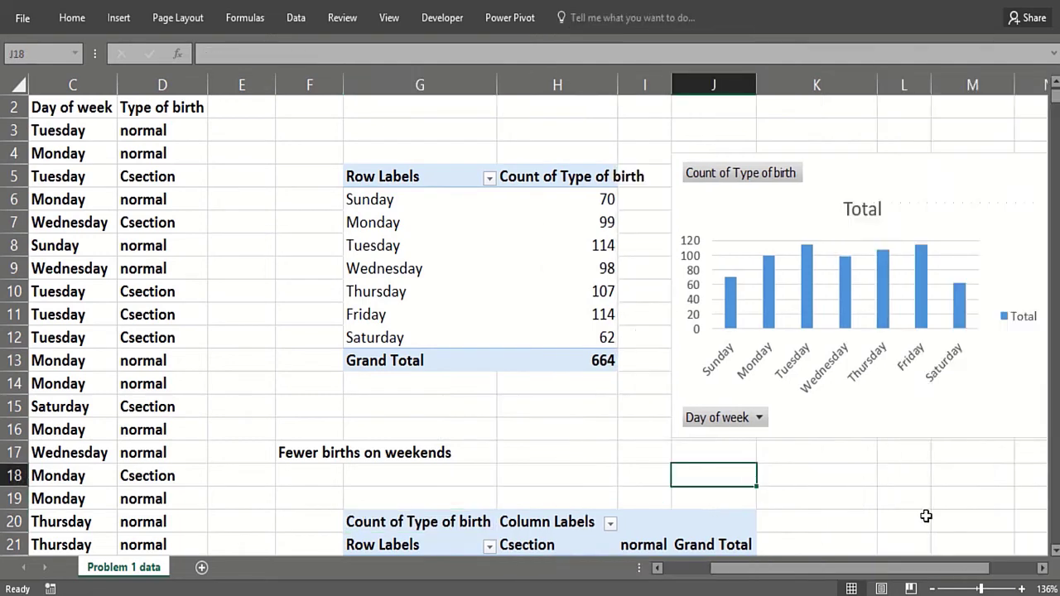
scroll(850, 494, down, 3)
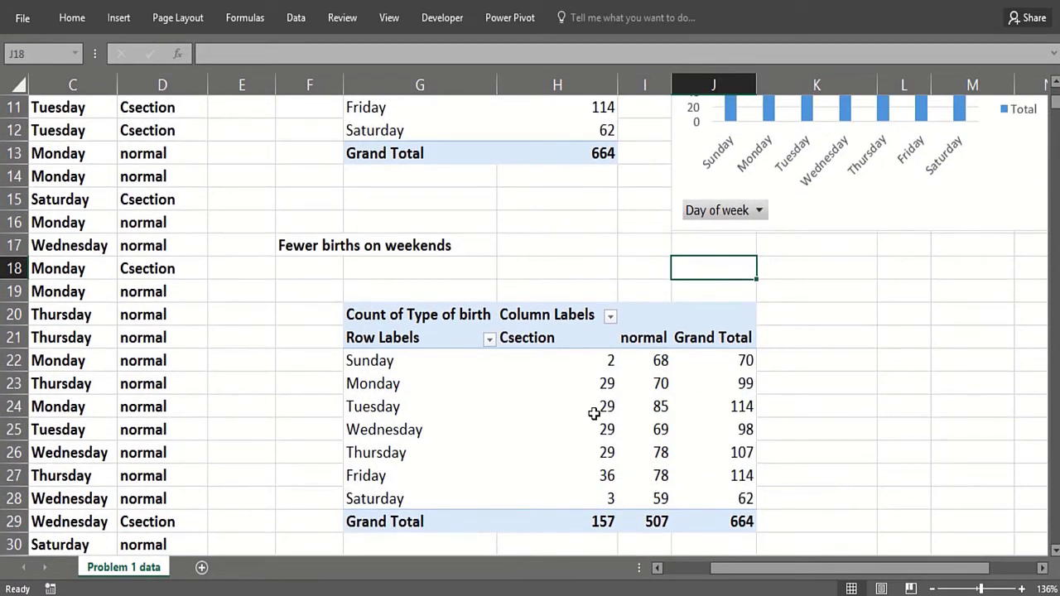
click(662, 361)
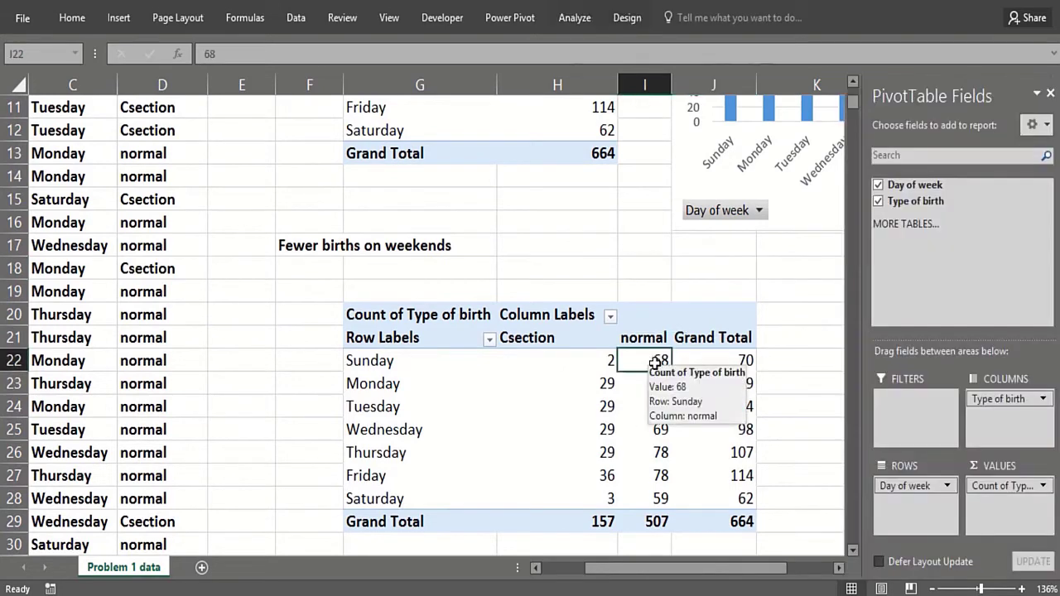
Step: Color the Sunday and Saturday Csection counts red in the second PivotTable and close the field list
click(656, 429)
click(660, 497)
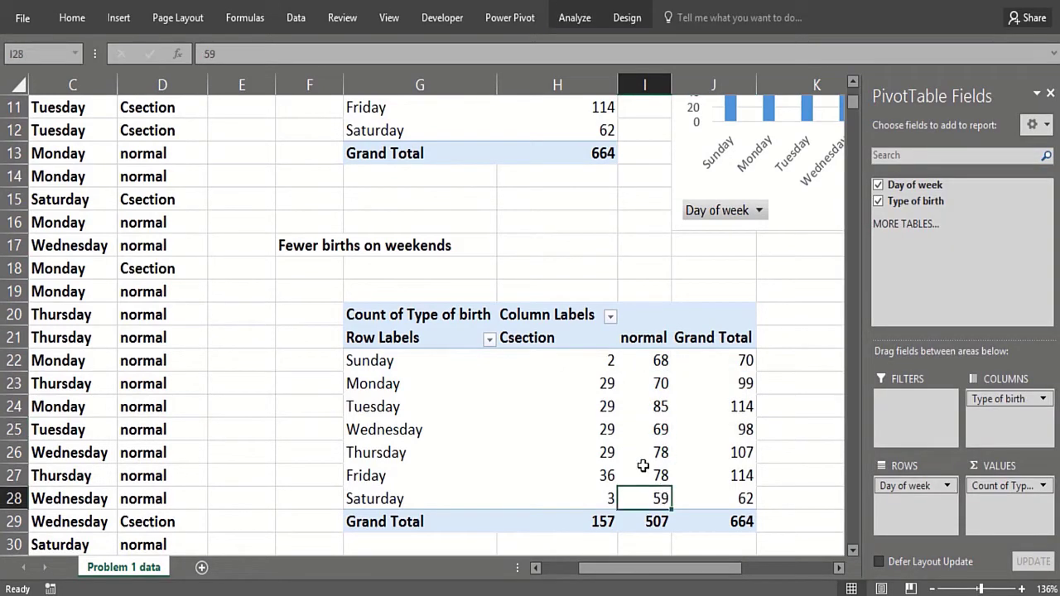
click(605, 364)
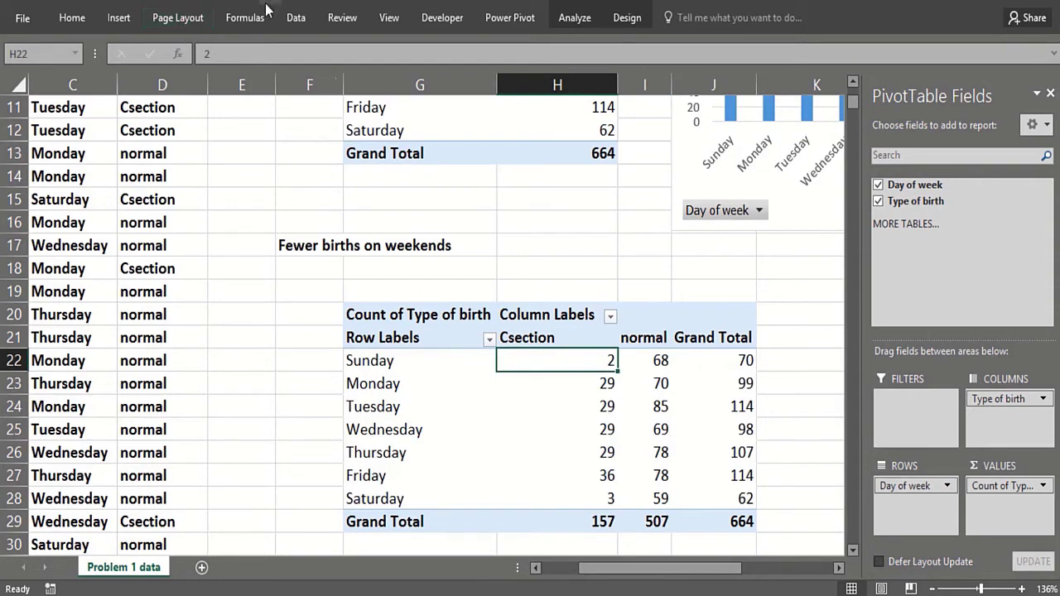
click(553, 492)
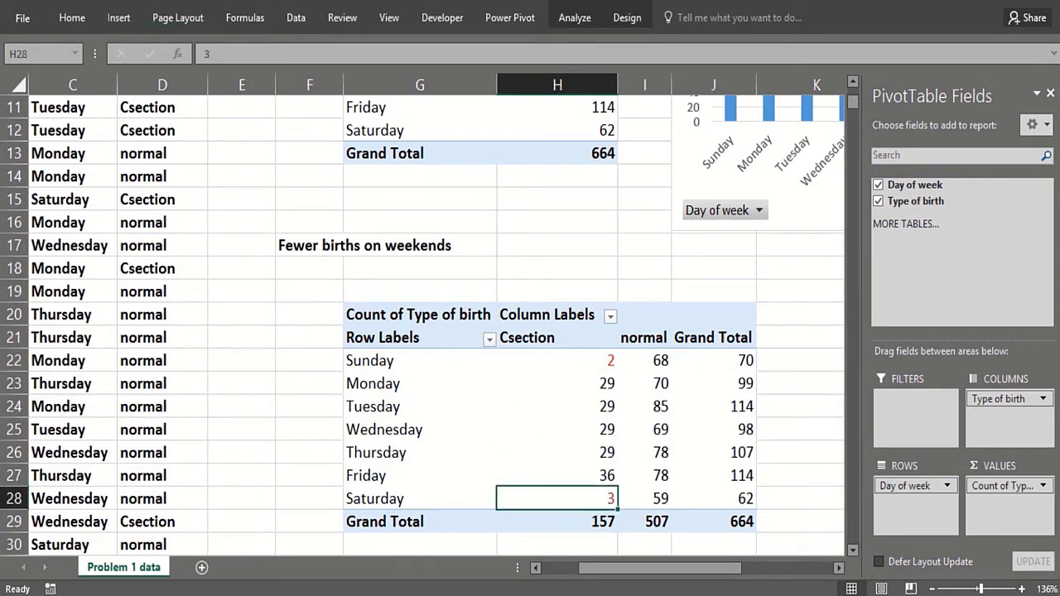
click(1050, 93)
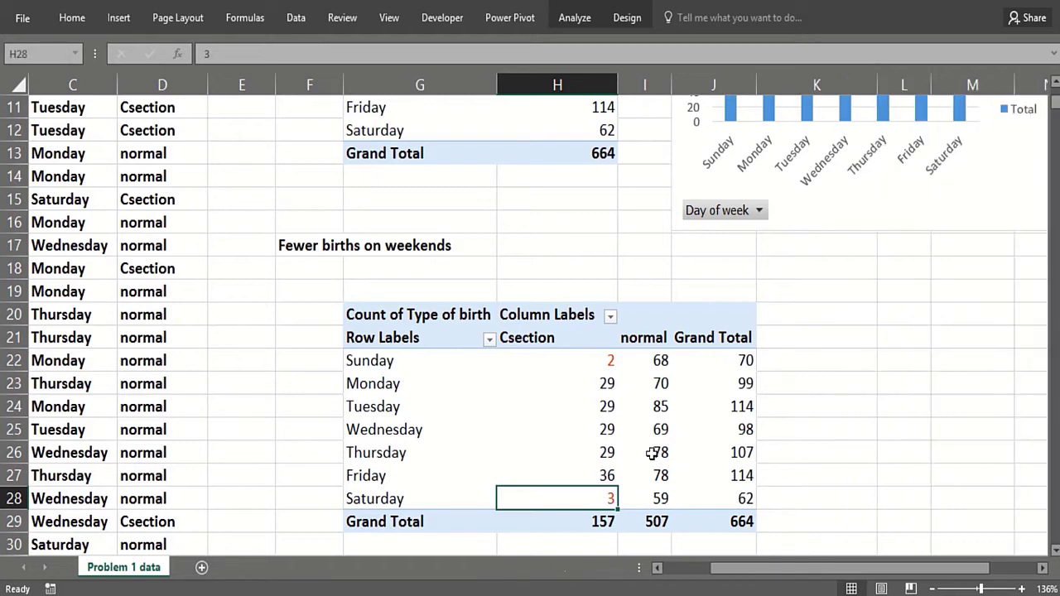
Step: Insert a Clustered Column PivotChart based on the second PivotTable
drag(653, 452, 580, 452)
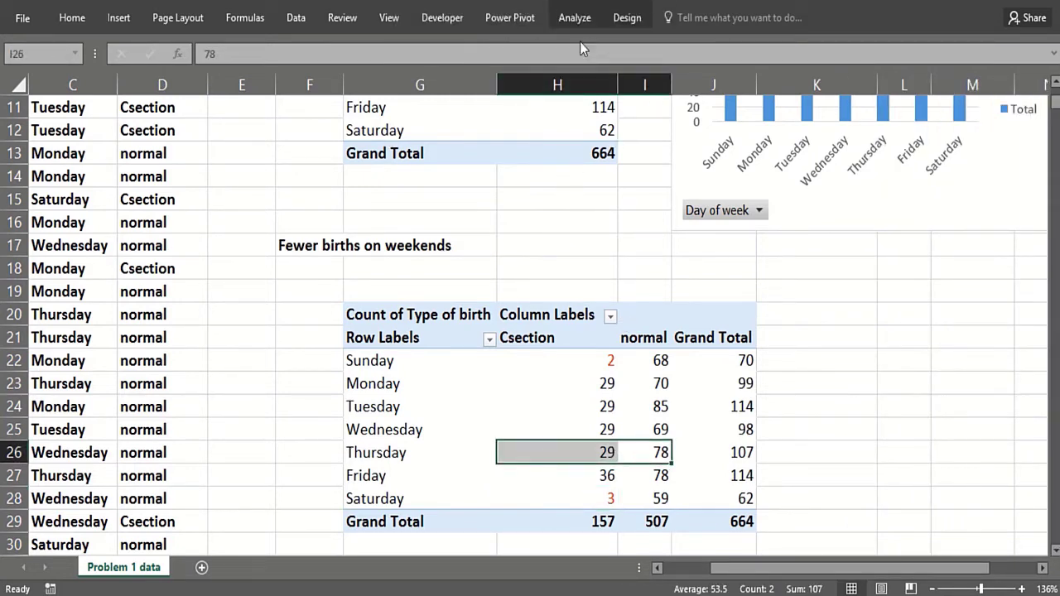
click(575, 18)
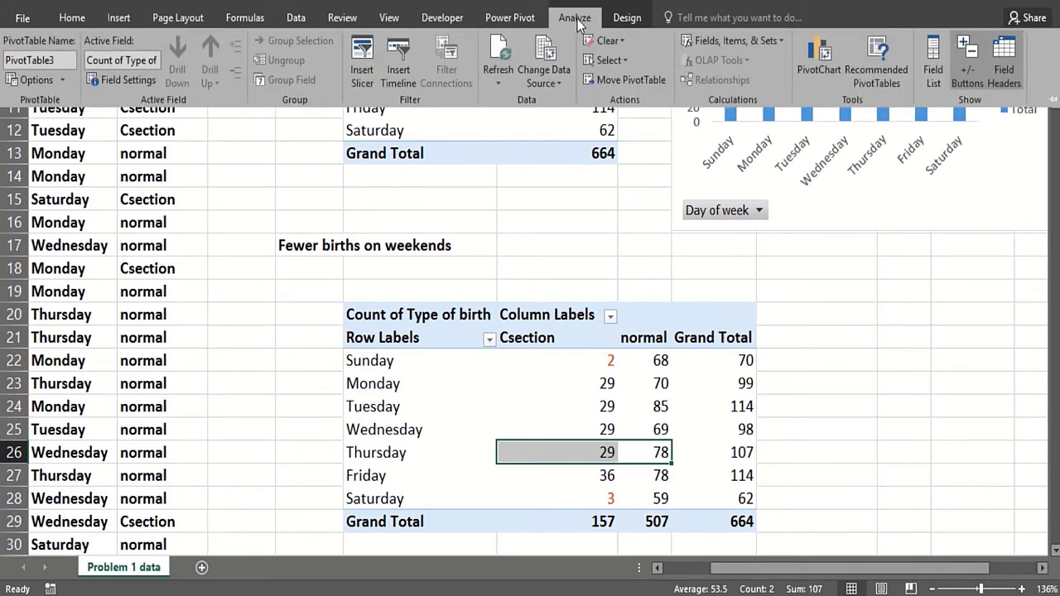
click(816, 66)
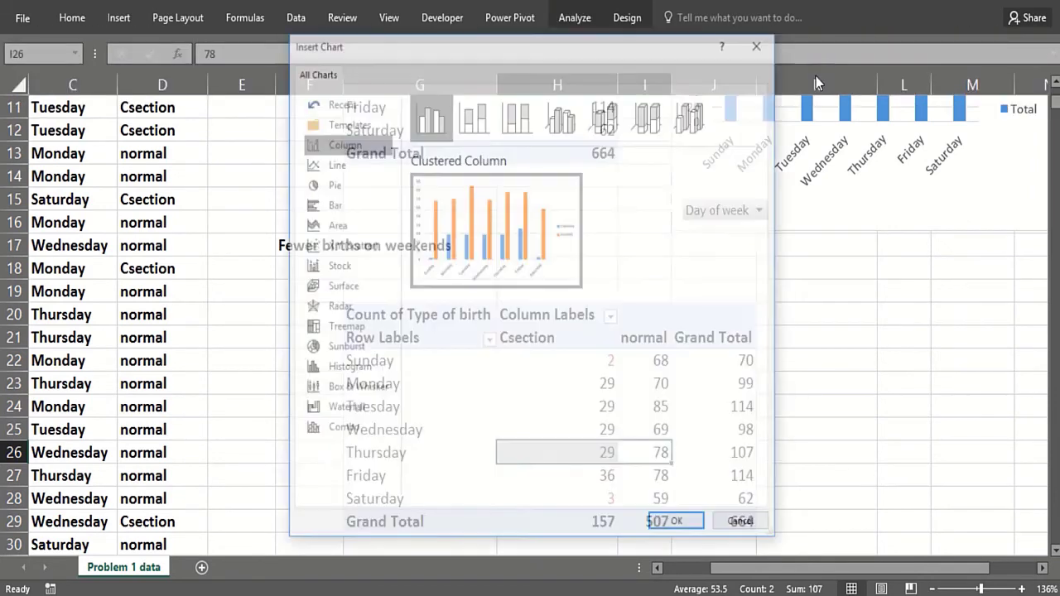
click(678, 524)
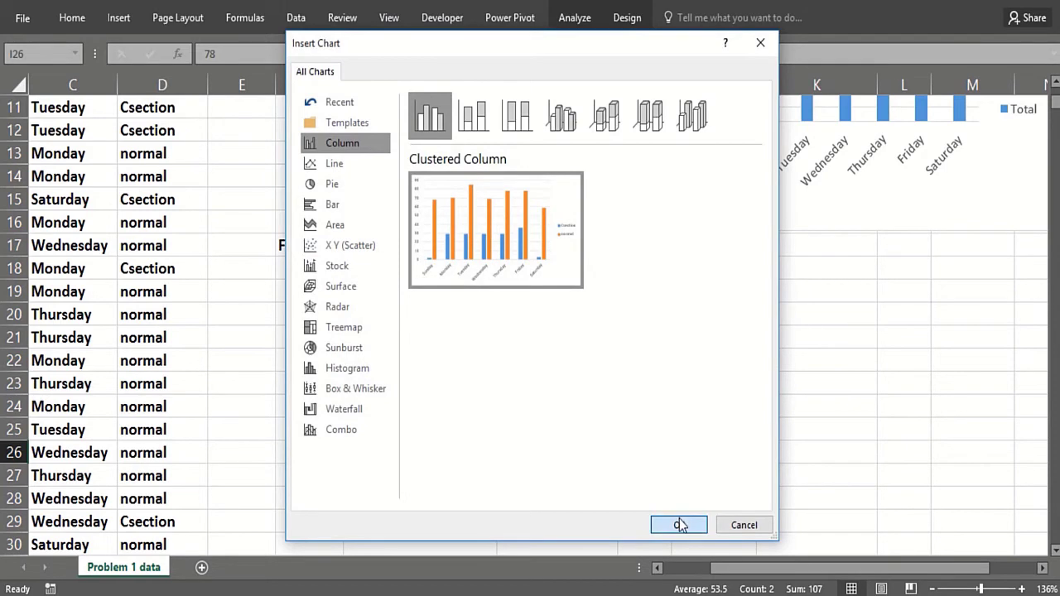
Step: Move the new PivotChart beside the second PivotTable and resize it to span about columns K to O, clear of the table
drag(456, 185, 777, 200)
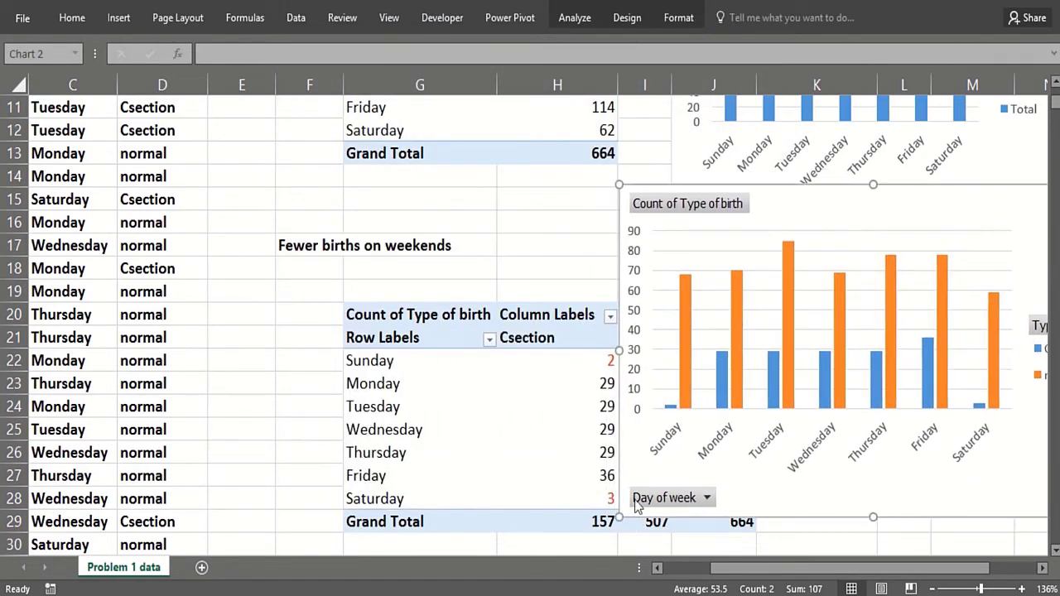
drag(618, 518, 813, 491)
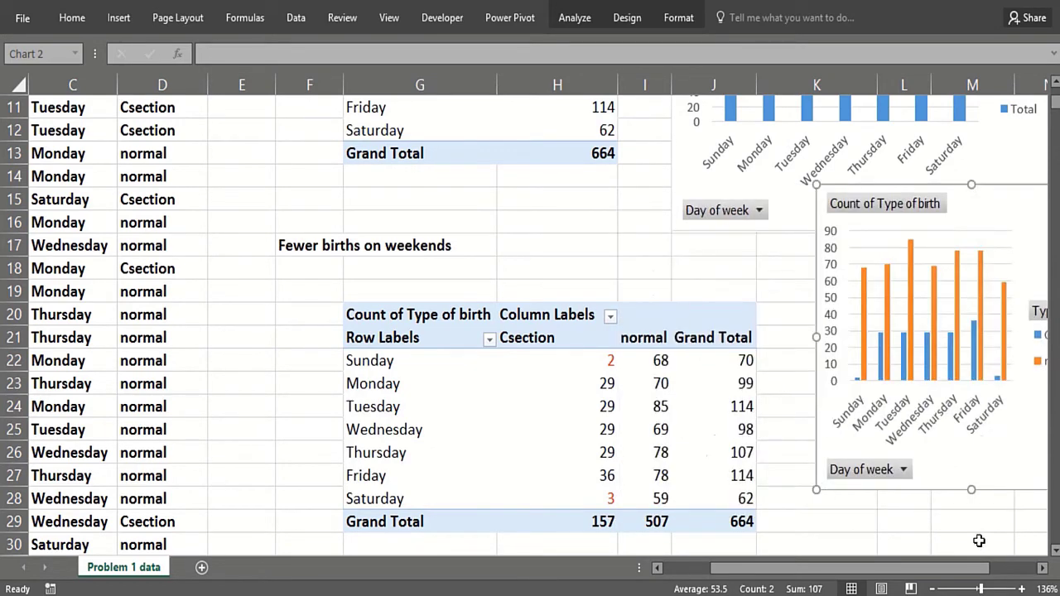
click(1041, 568)
click(1042, 568)
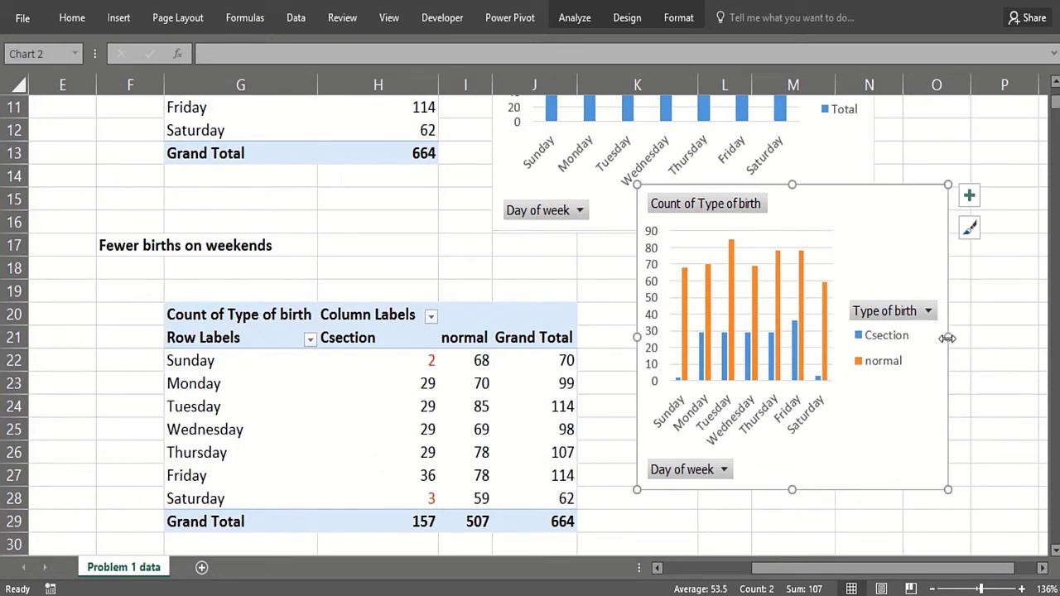
drag(947, 337, 975, 338)
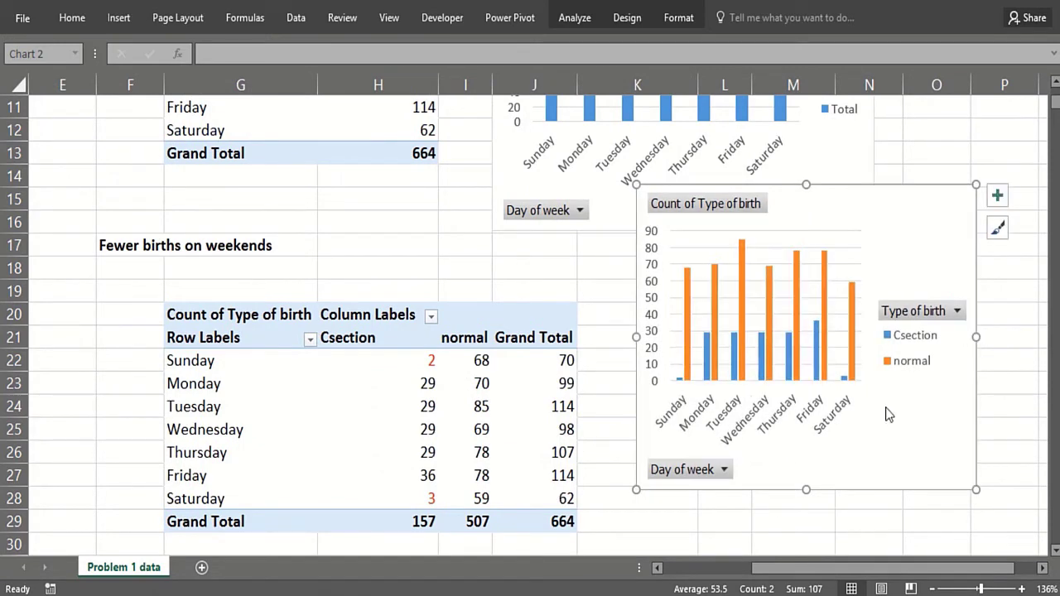
click(783, 522)
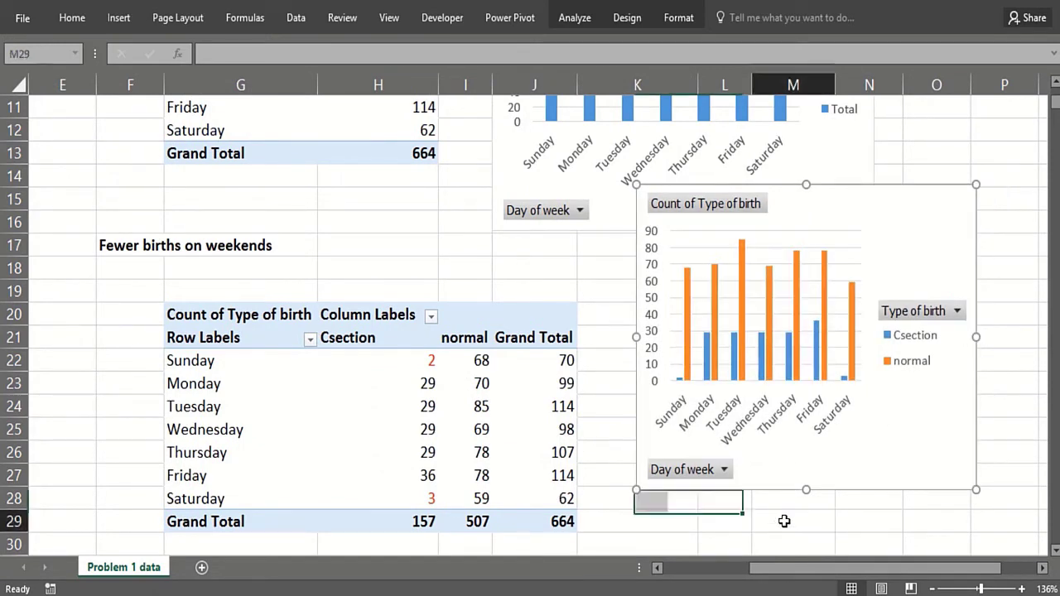
click(667, 530)
click(672, 504)
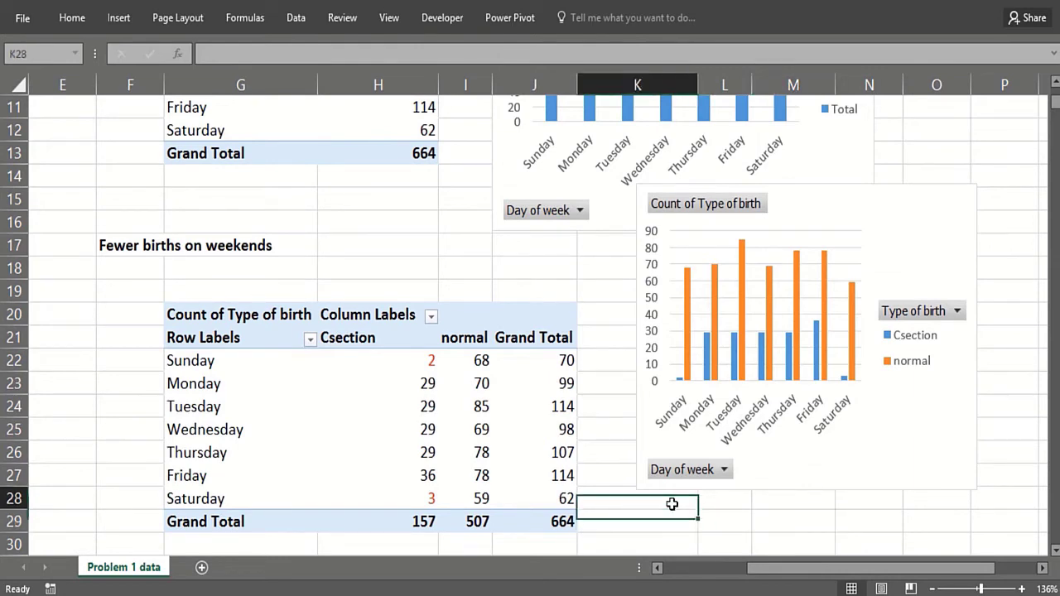
click(709, 521)
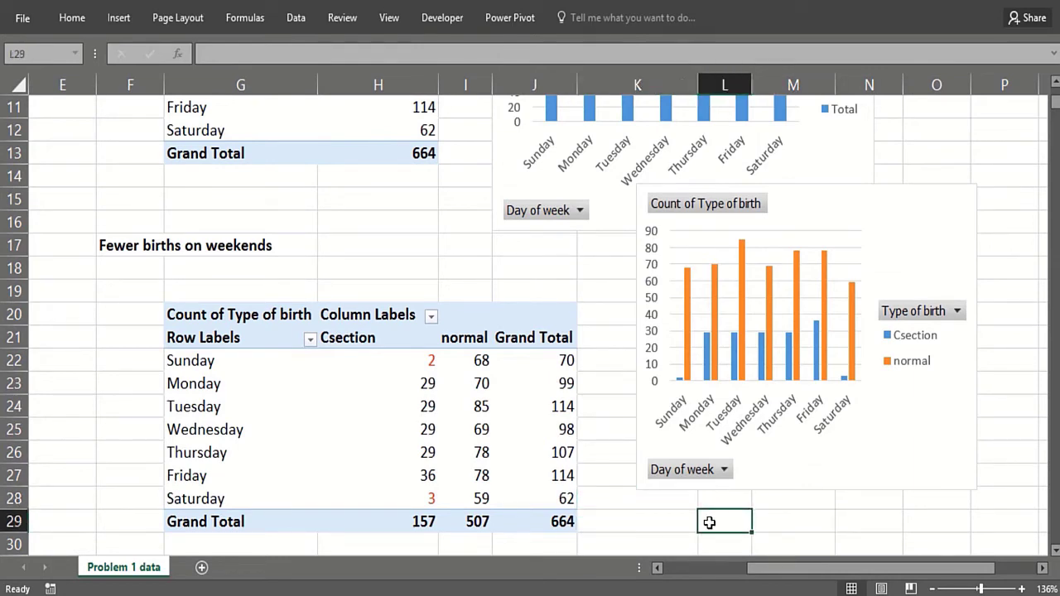
click(675, 518)
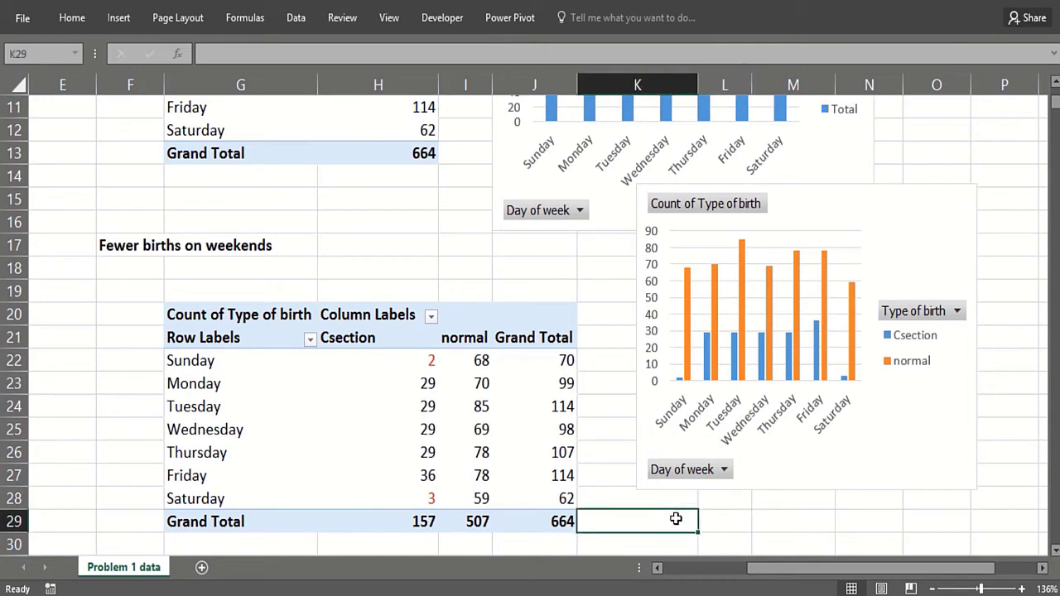
click(705, 522)
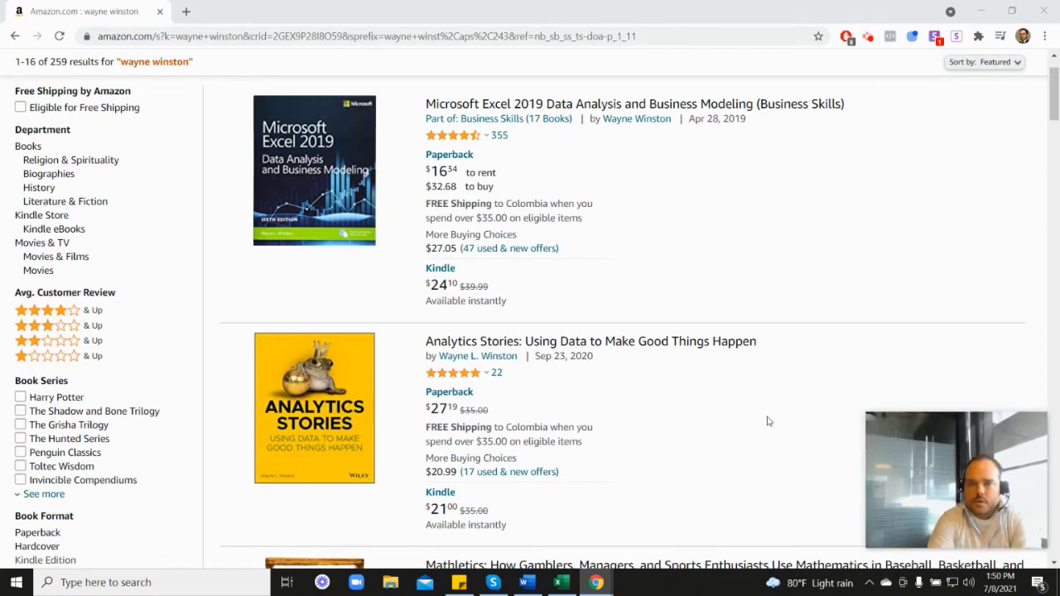
Step: Look through the Excel and analytics books in the Amazon search results and check the rating breakdown of Marketing Analytics
mouse_move(454, 142)
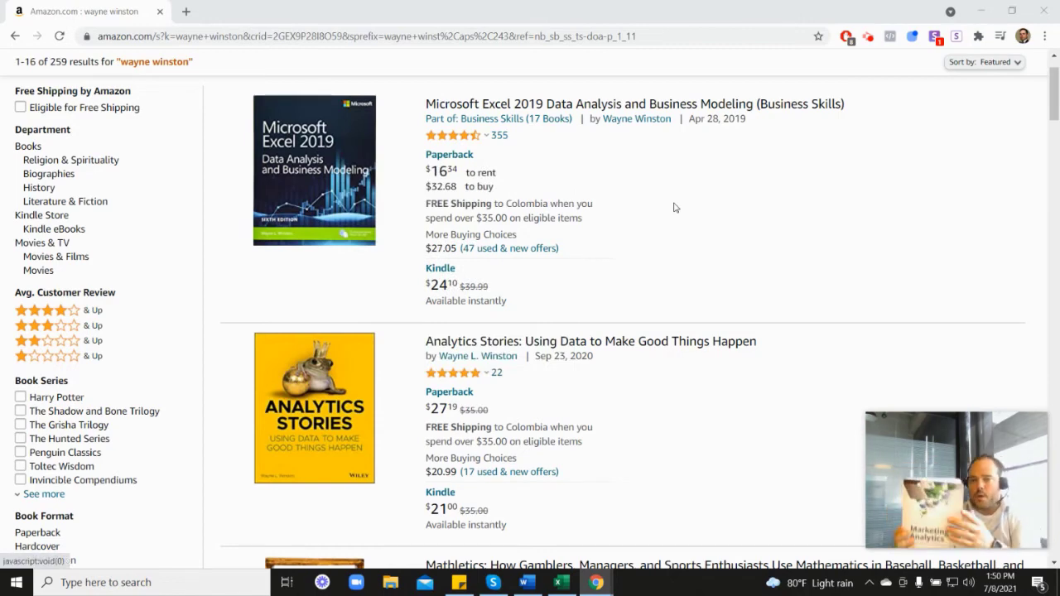
scroll(952, 288, down, 5)
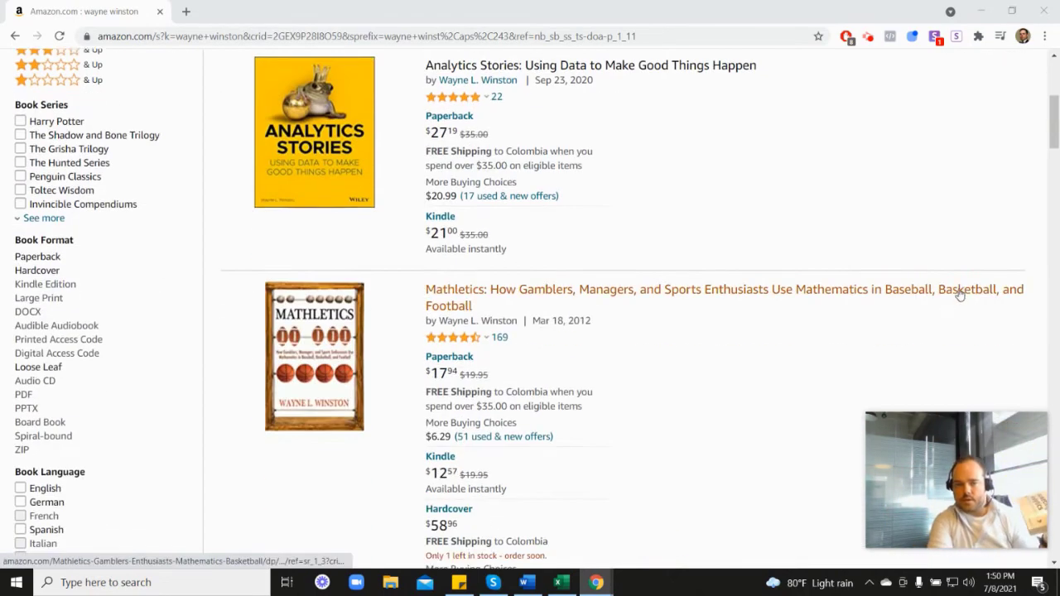
scroll(866, 410, down, 2)
mouse_move(467, 311)
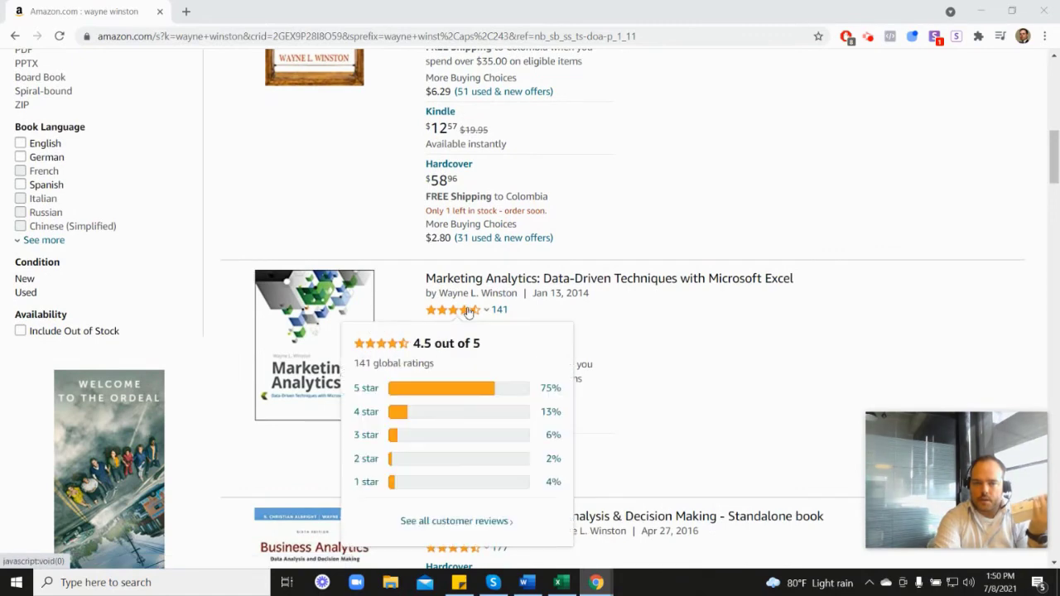
scroll(617, 314, up, 5)
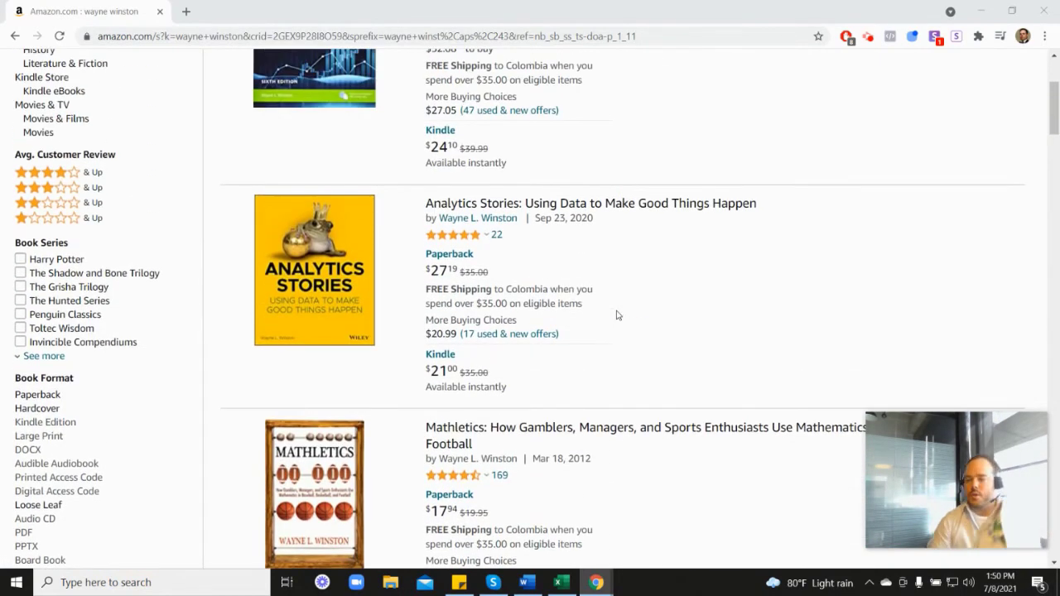